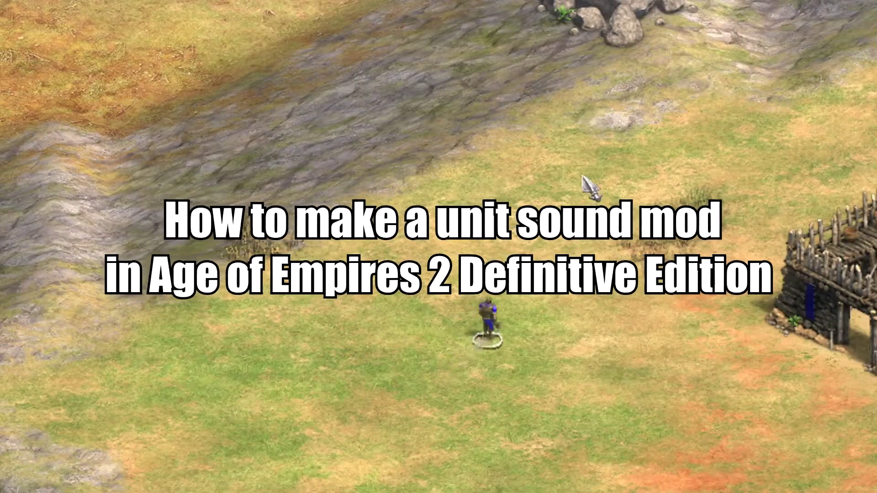
# Box-select the soldiers, attack the enemy horseman and order a conversion of an enemy unit
pyautogui.moveTo(413, 294); pyautogui.dragTo(566, 377)
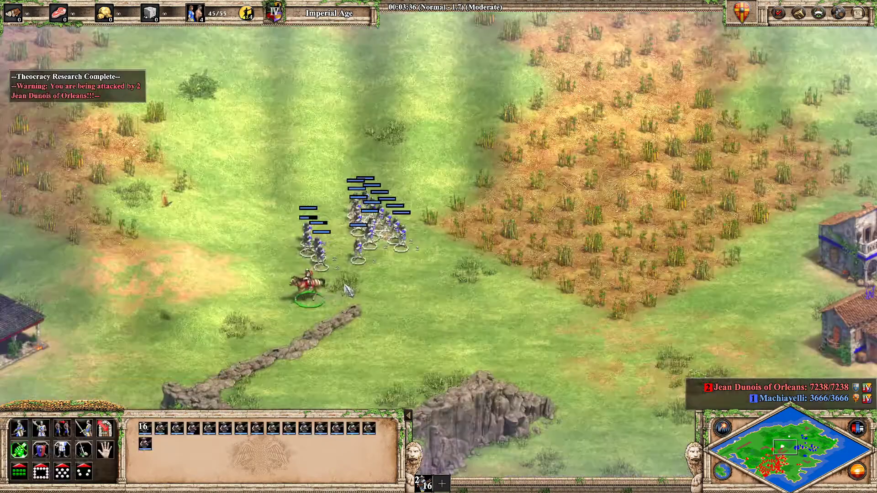
pyautogui.rightClick(277, 299)
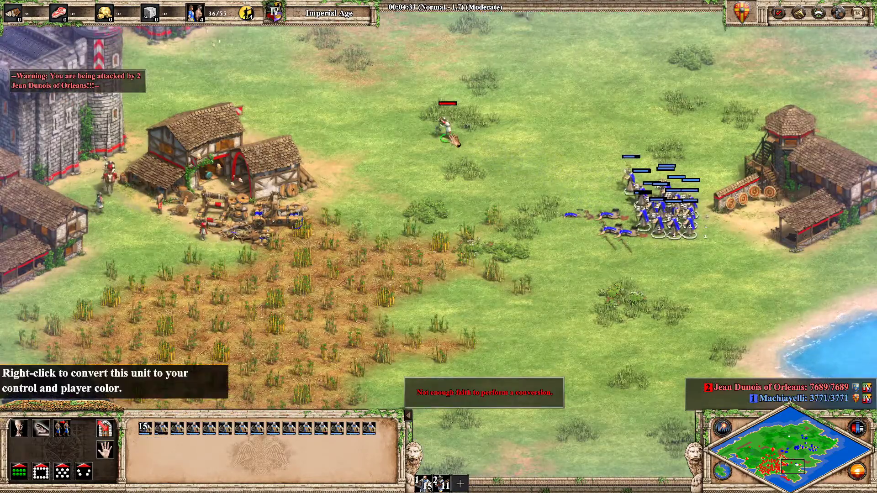
pyautogui.rightClick(448, 131)
# Pan the view toward the castle and try to convert the enemy trebuchet
pyautogui.press('Up')
pyautogui.press('Right')
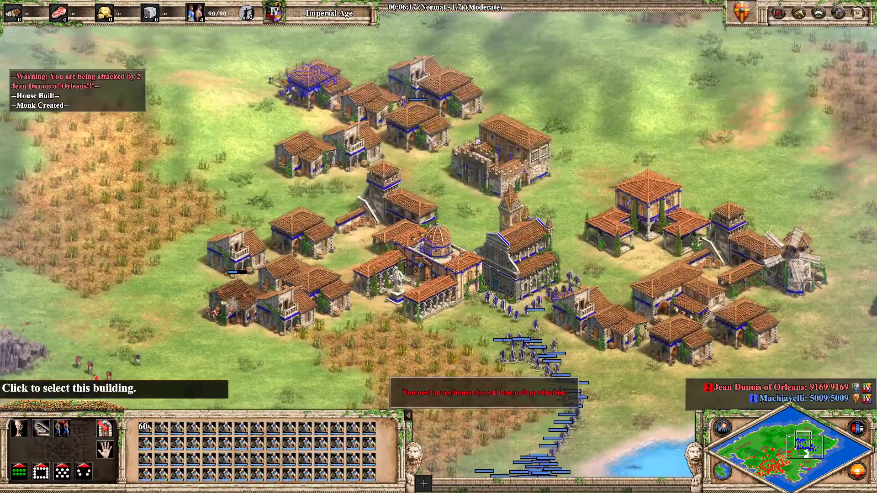
pyautogui.scroll(-2, 423, 260)
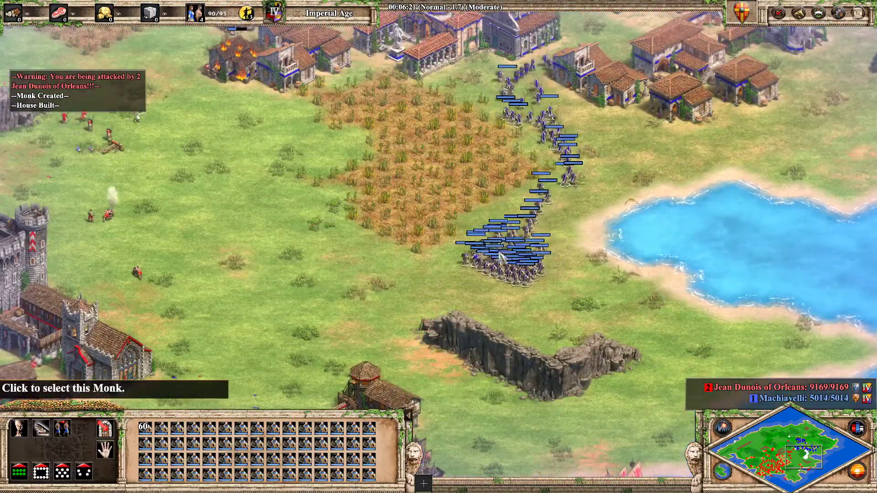
pyautogui.scroll(2, 346, 205)
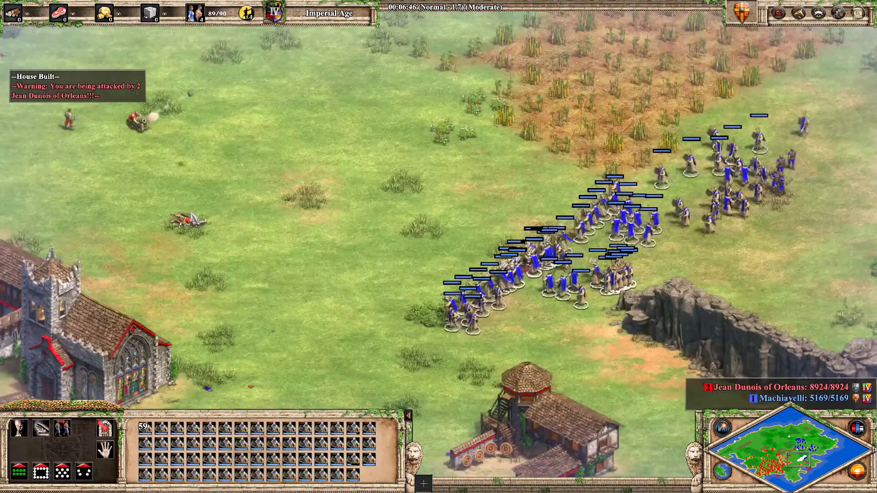
pyautogui.moveTo(194, 218); pyautogui.dragTo(293, 264)
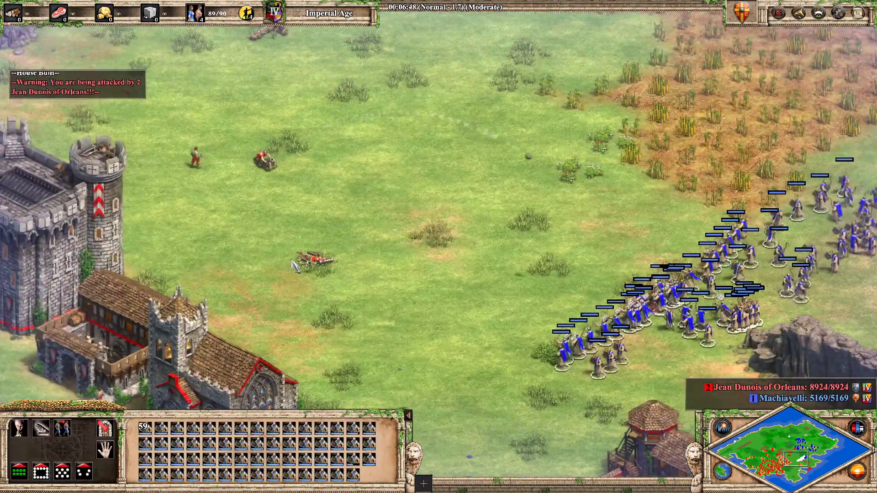
pyautogui.rightClick(301, 263)
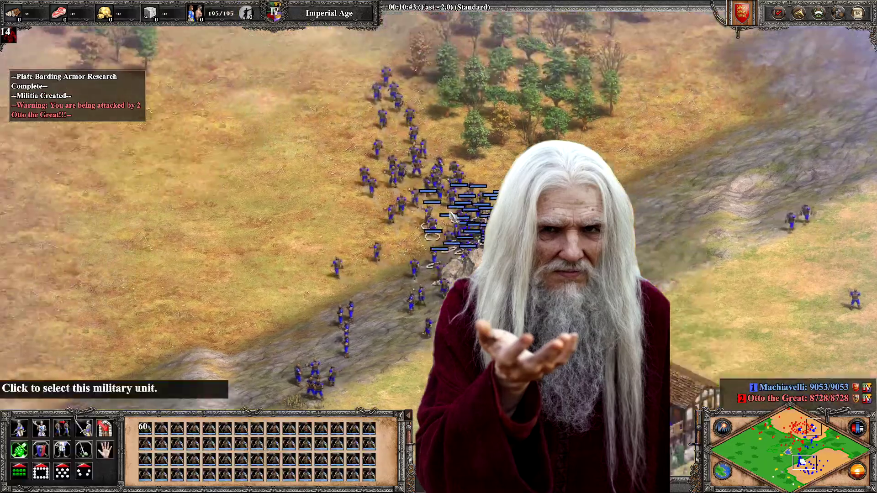
# Select unit group 1, jump across the map, and move the army and longbowmen forward
pyautogui.click(325, 305)
pyautogui.press('1')
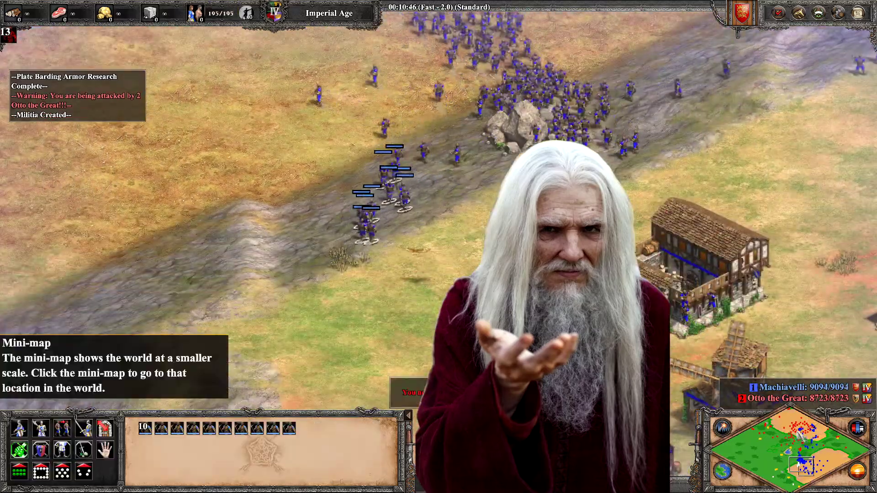
pyautogui.click(795, 457)
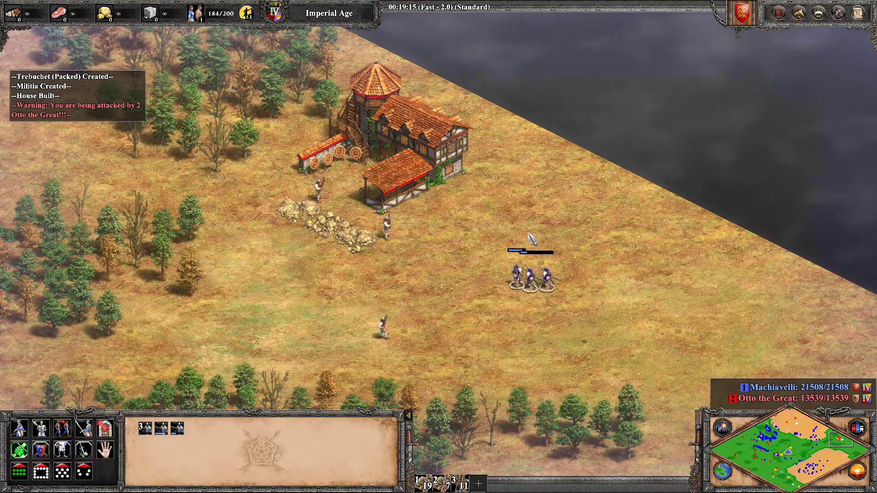
pyautogui.rightClick(548, 320)
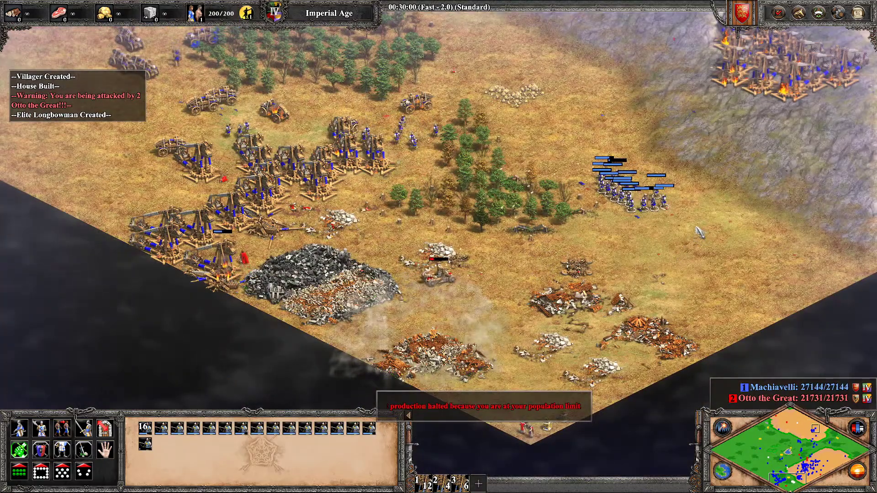
pyautogui.rightClick(690, 206)
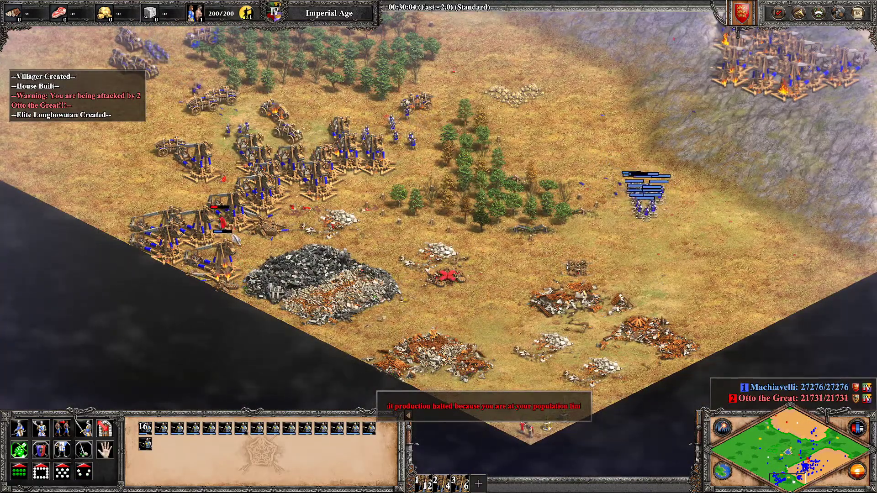
# Jump to the castle village, select siege group 2 and target the enemy Stable
pyautogui.click(802, 455)
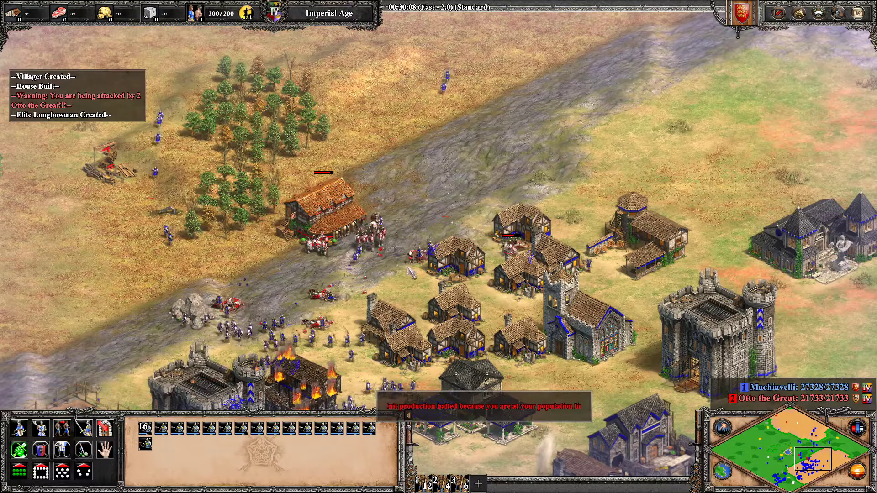
pyautogui.press('2')
pyautogui.press('2')
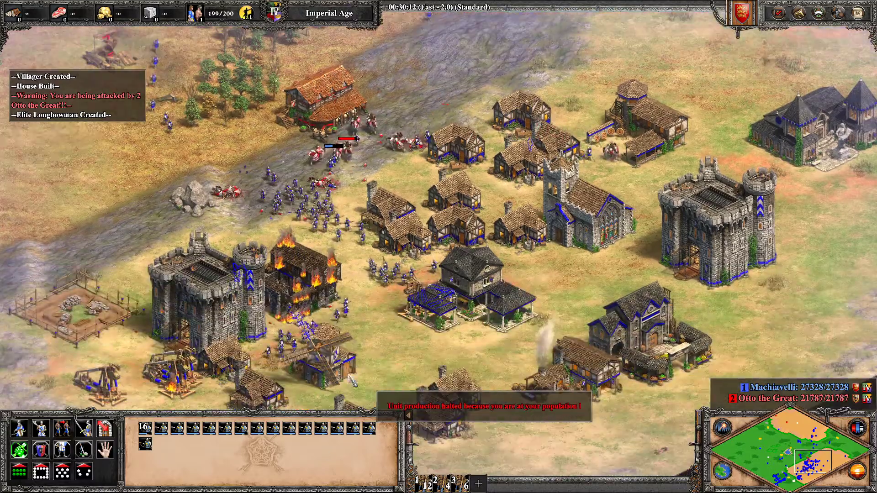
pyautogui.click(329, 118)
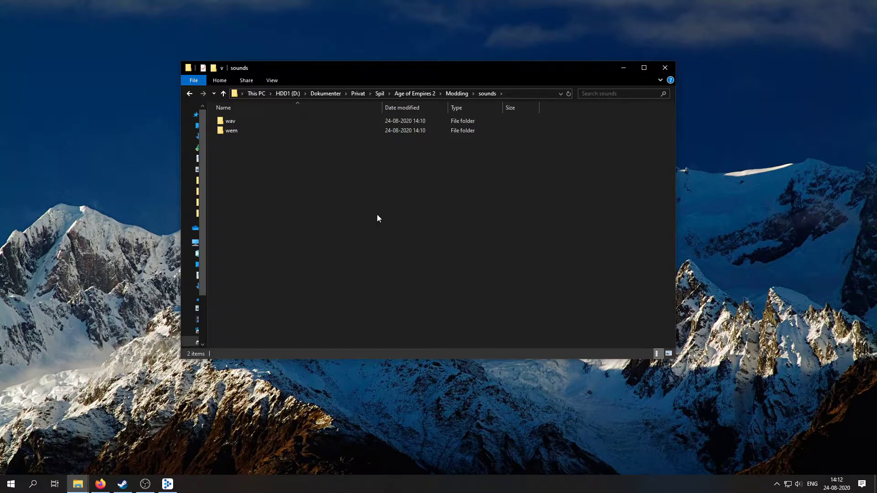
# Look into the wav folder, then open the wem folder listing six .wem files
pyautogui.doubleClick(239, 122)
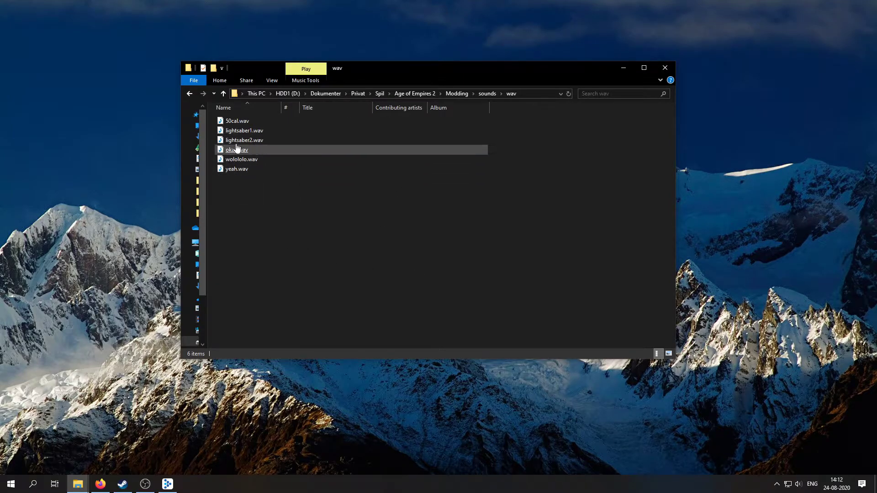
pyautogui.hotkey('alt', 'Up')
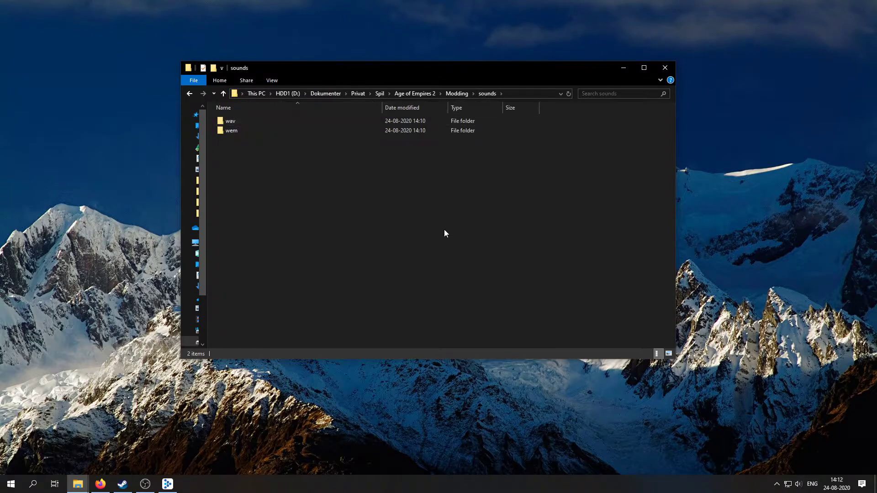
pyautogui.click(231, 131)
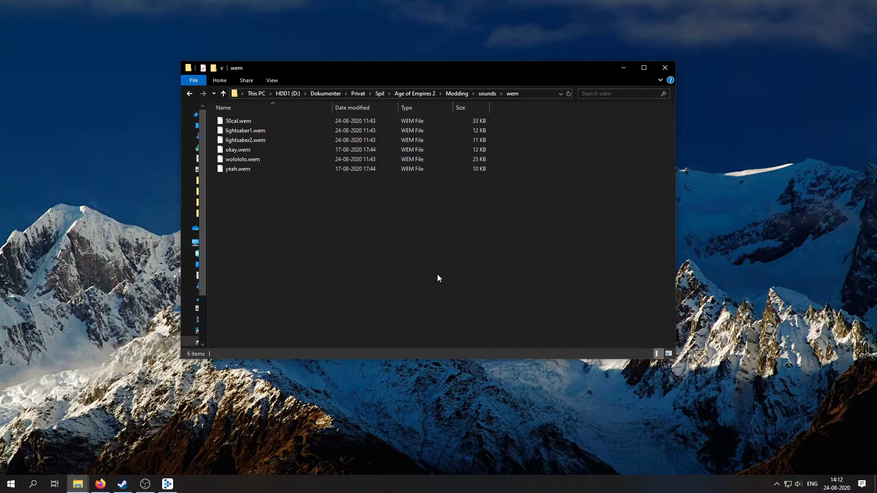
pyautogui.hotkey('alt', 'Tab')
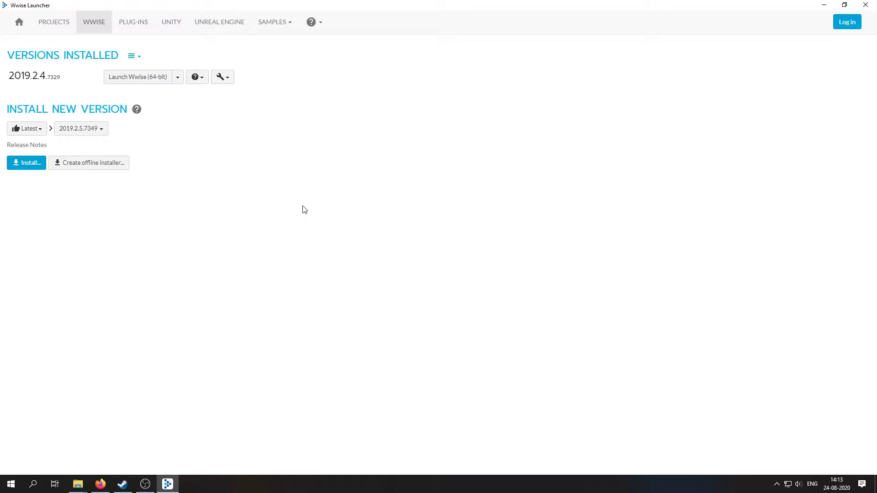
# Minimize Wwise Launcher and open the sounds wav folder showing six .wav files
pyautogui.click(822, 7)
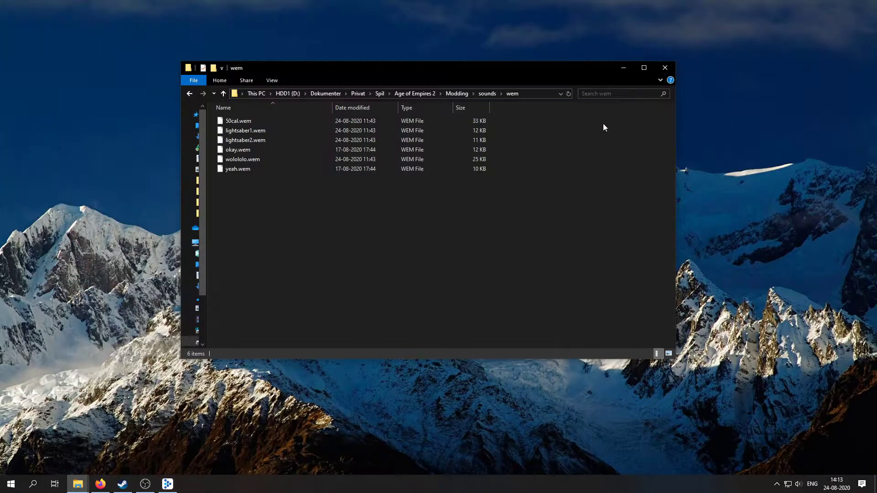
pyautogui.click(485, 94)
pyautogui.click(393, 213)
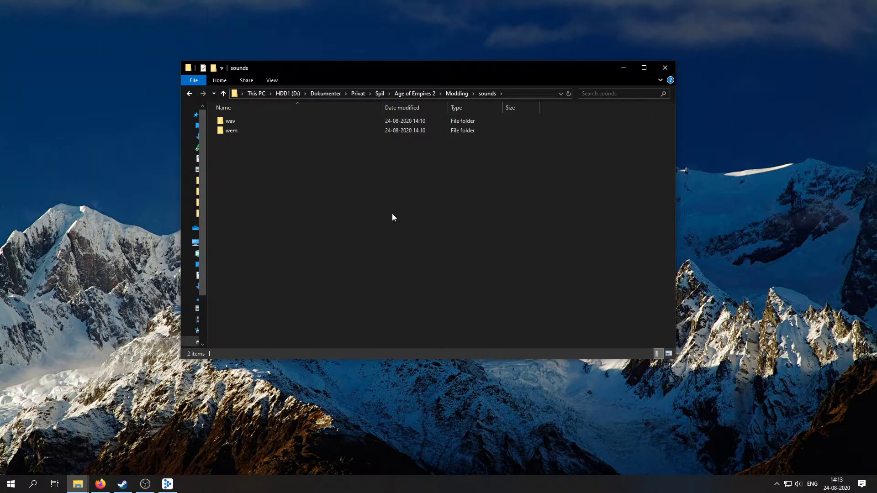
pyautogui.doubleClick(230, 121)
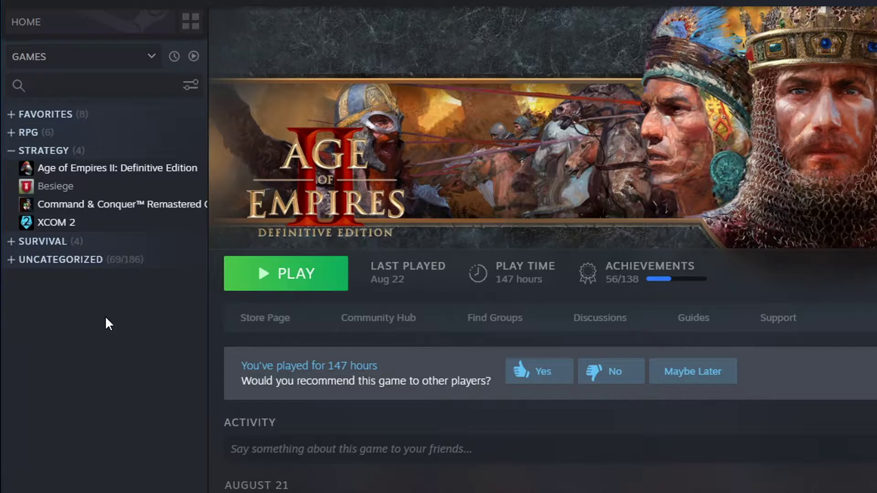
# Browse Age of Empires II's local files from Steam Properties to open the AoE2DE folder
pyautogui.rightClick(101, 167)
pyautogui.click(124, 296)
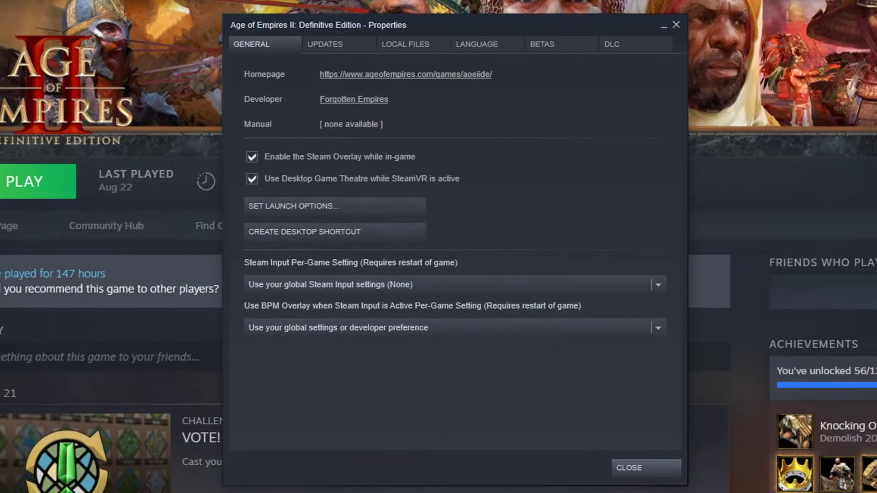
pyautogui.click(413, 45)
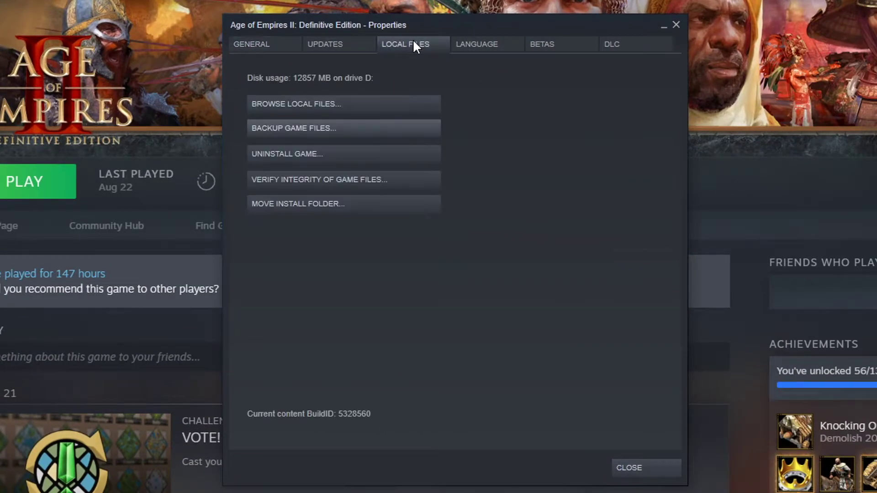
pyautogui.click(315, 104)
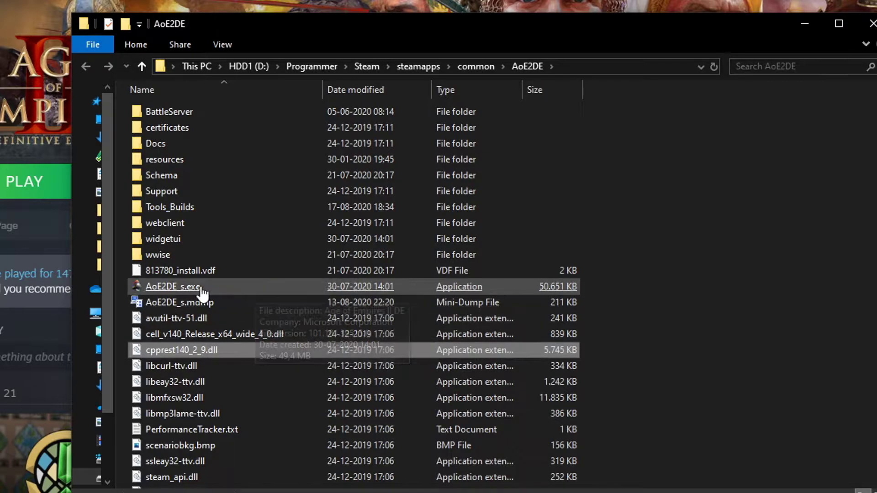
# Start AdvancedGenieEditor3.exe from the game's Tools_Builds folder
pyautogui.doubleClick(166, 207)
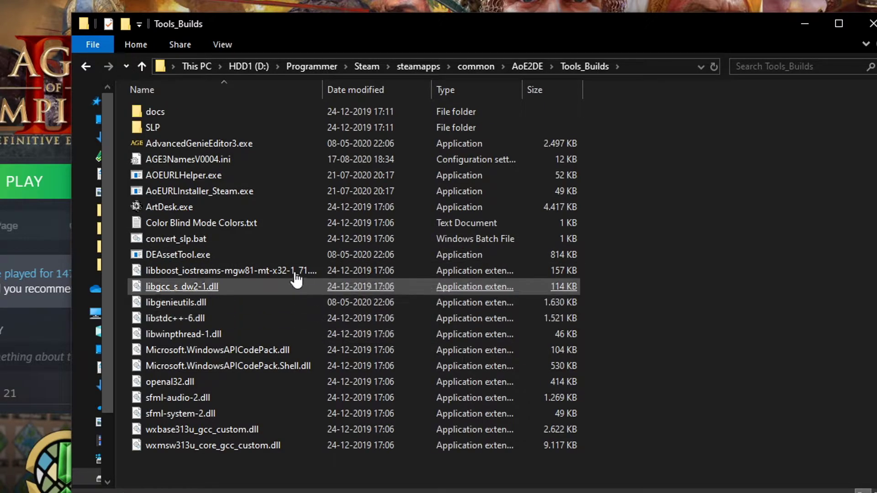
pyautogui.click(182, 147)
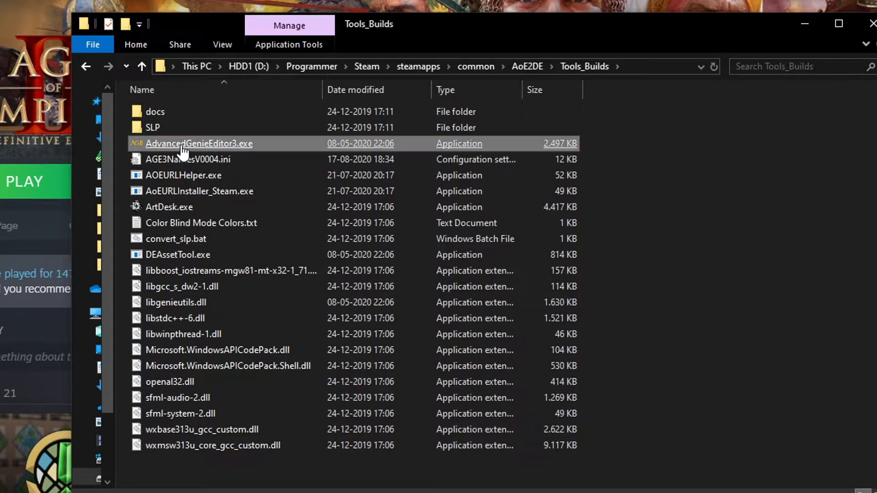
pyautogui.doubleClick(225, 147)
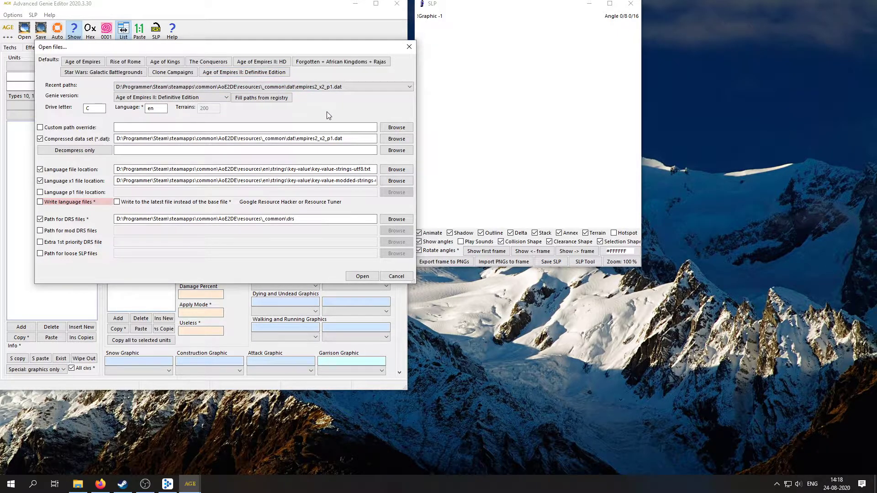
# Load the Definitive Edition data files and maximize the editor window
pyautogui.click(362, 276)
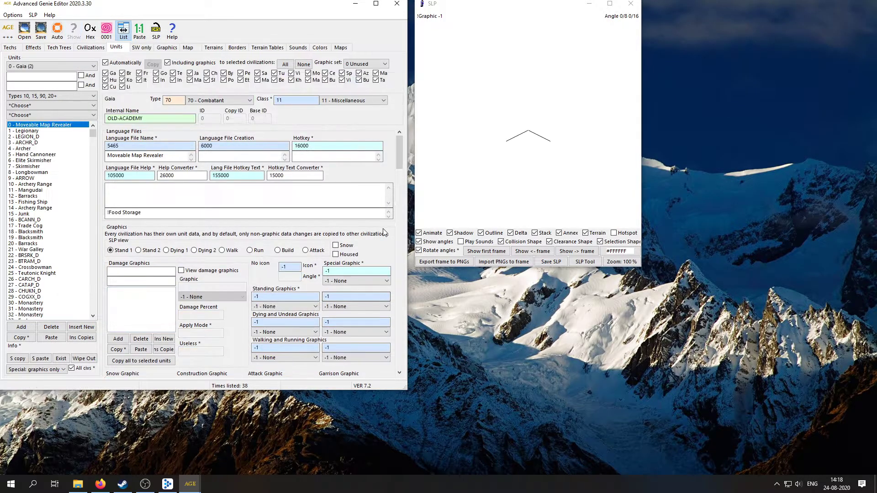
pyautogui.click(376, 4)
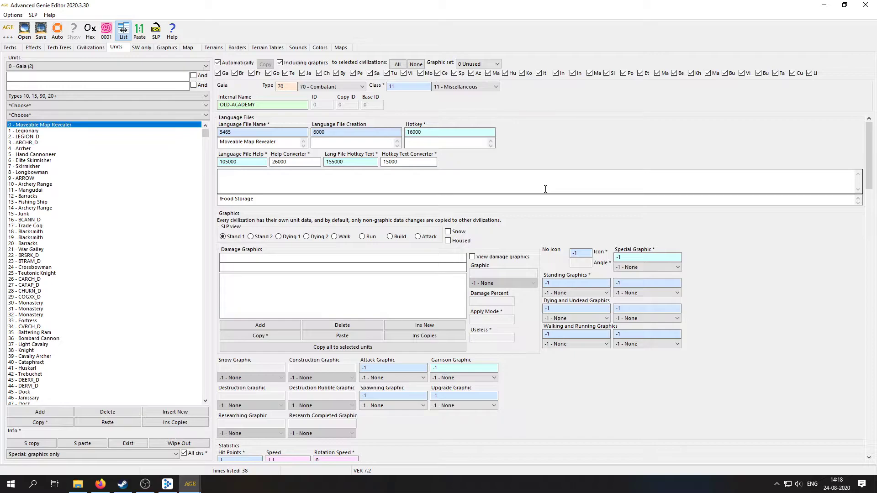
pyautogui.scroll(-5, 543, 192)
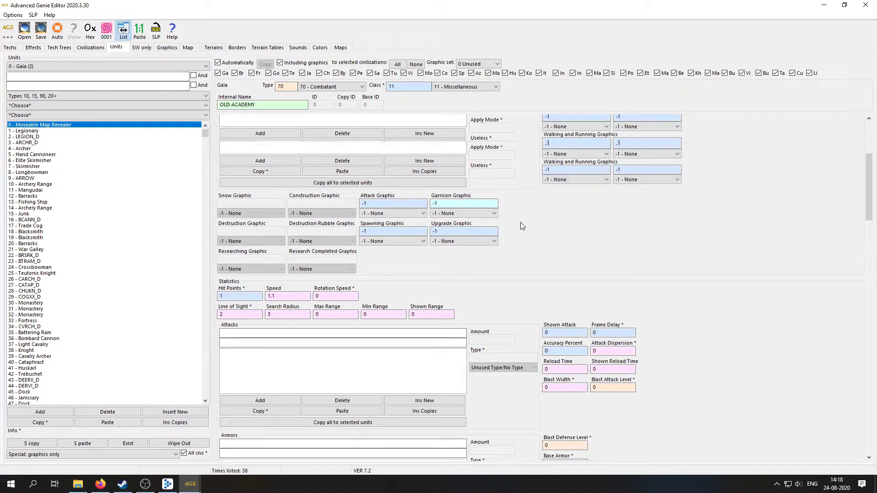
pyautogui.scroll(5, 532, 226)
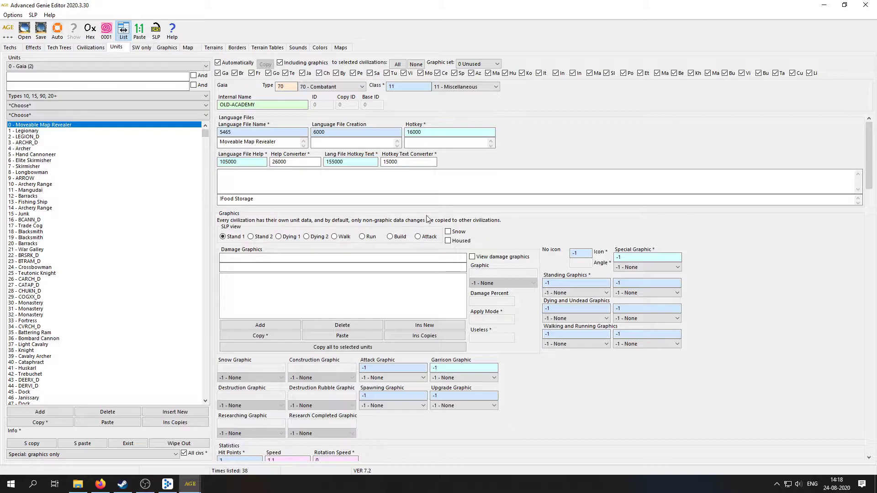
# Add sound 685 after the last sound 684 with a file named okay
pyautogui.click(296, 50)
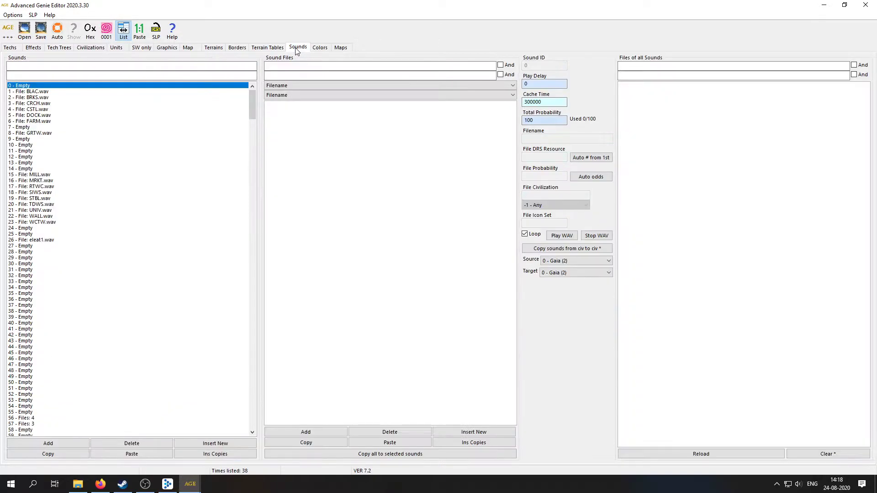
pyautogui.click(252, 202)
pyautogui.moveTo(252, 202); pyautogui.dragTo(252, 428)
pyautogui.click(112, 430)
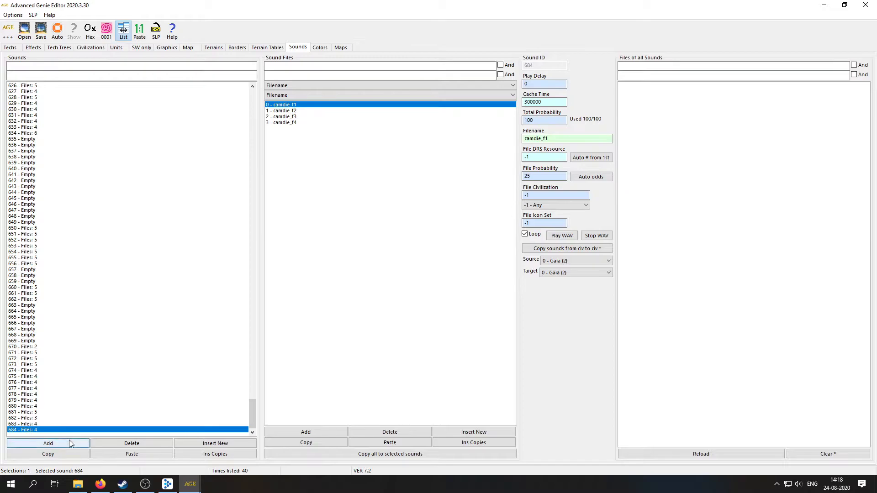
pyautogui.click(69, 440)
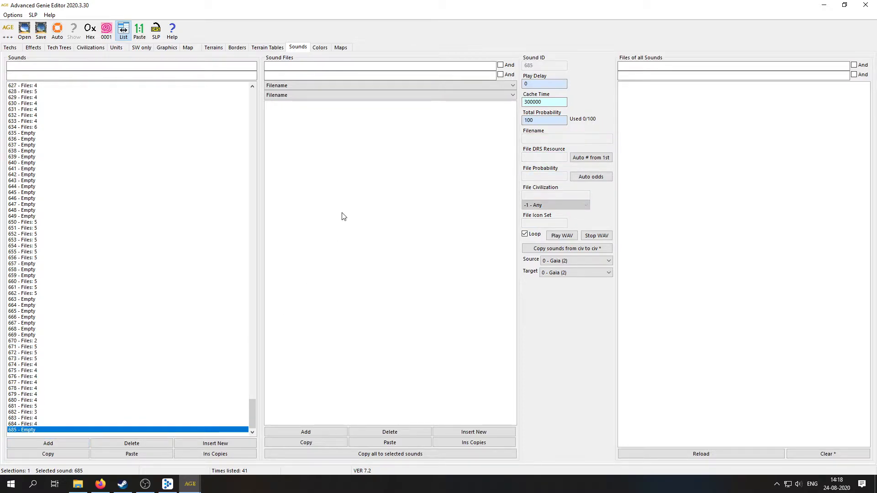
pyautogui.click(322, 431)
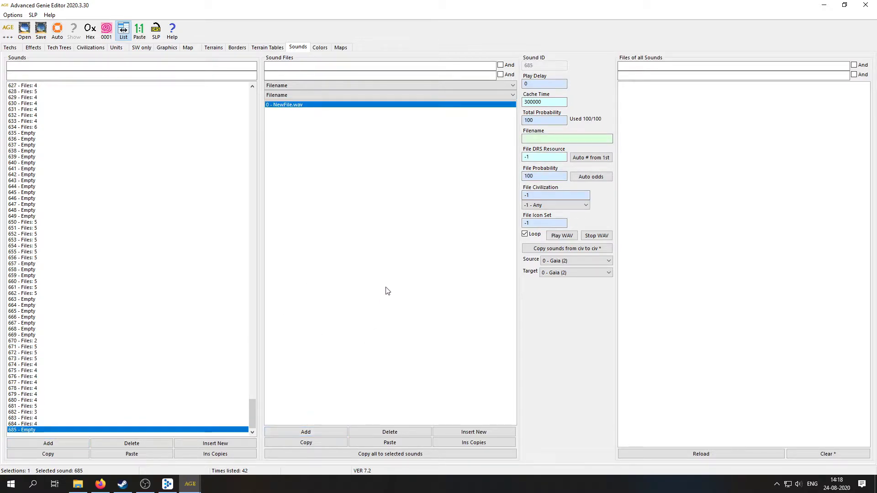
pyautogui.click(542, 140)
# Check the wem folder of custom sounds, then add sound 686 with file name yeah
pyautogui.click(78, 484)
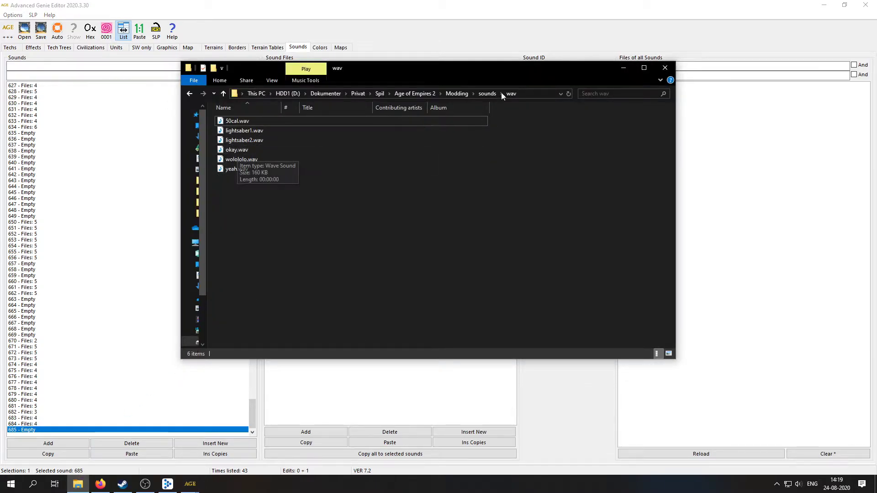
pyautogui.click(487, 93)
pyautogui.doubleClick(242, 131)
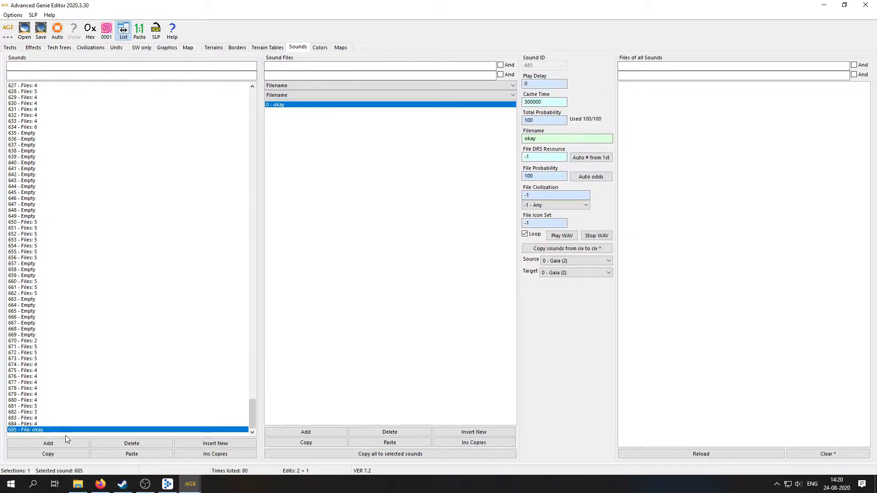
pyautogui.click(65, 442)
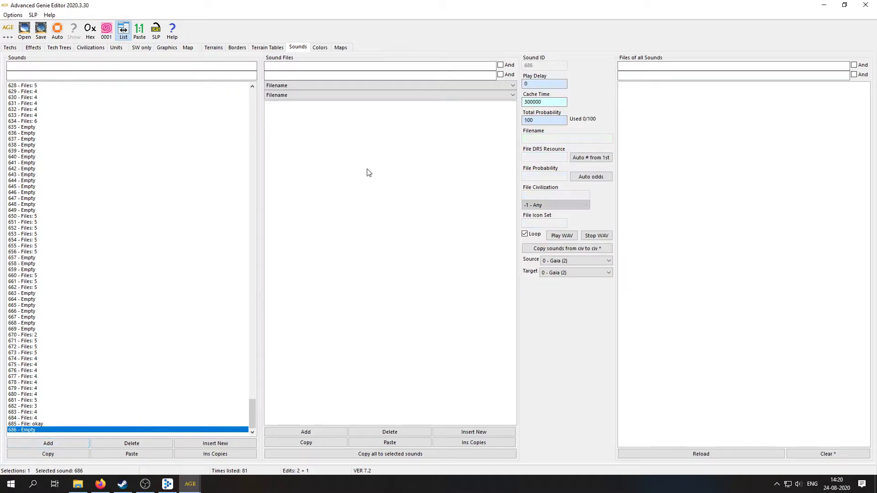
pyautogui.click(316, 431)
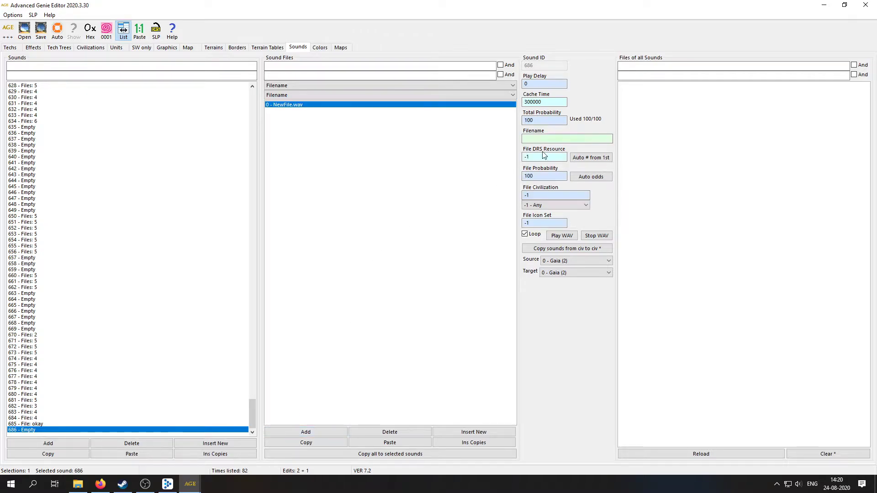
pyautogui.click(543, 138)
pyautogui.write('yeah')
pyautogui.press('Return')
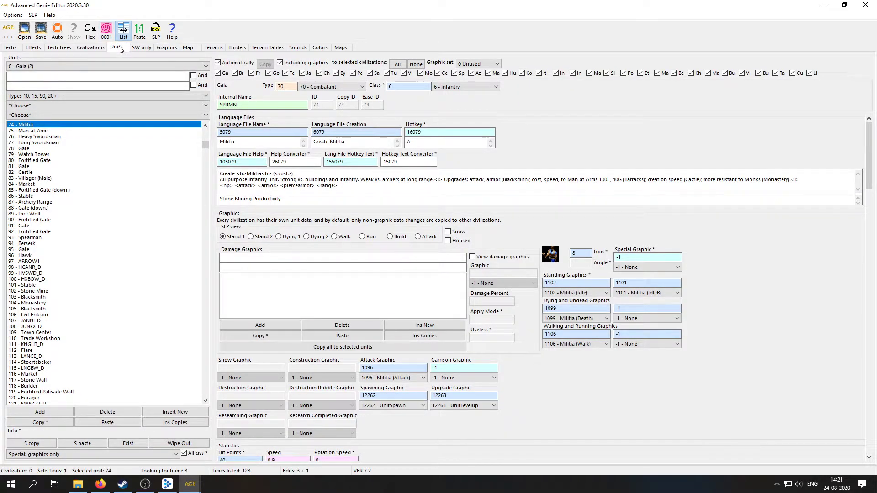
# Switch to 4 - Teutons, filter units by 'mili' and open 74 - Militia's Sounds section
pyautogui.click(90, 68)
pyautogui.click(69, 96)
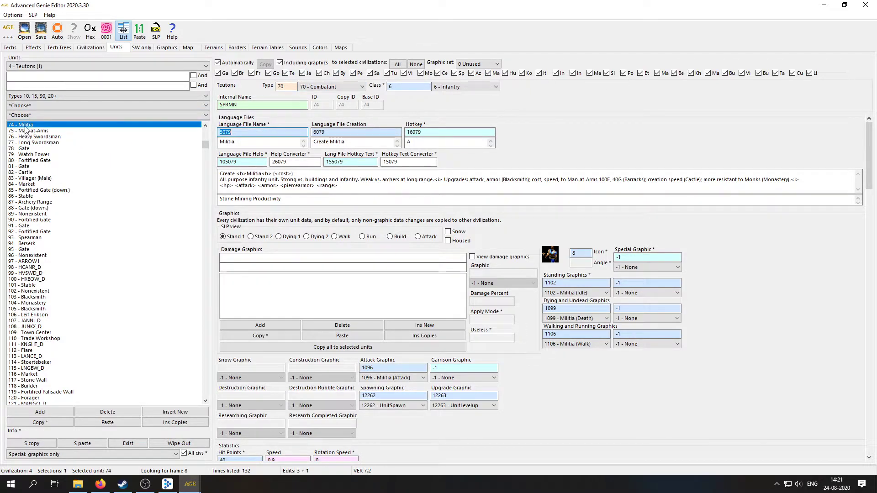
pyautogui.click(42, 75)
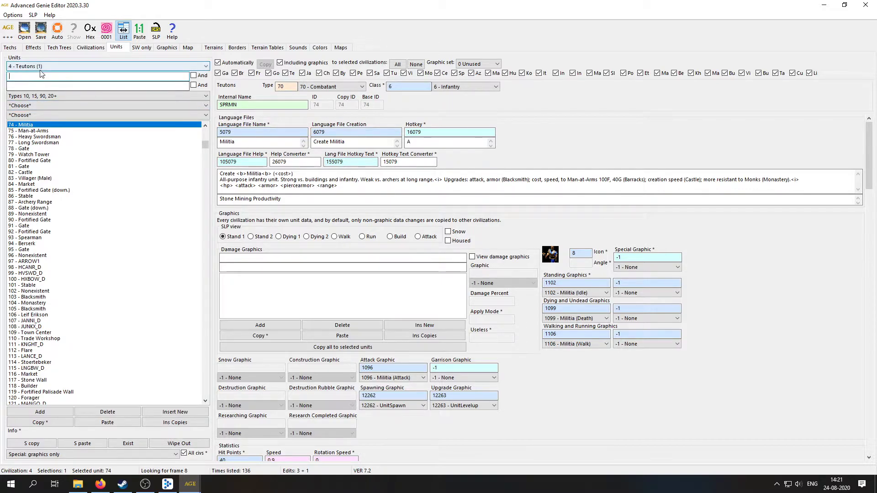
pyautogui.write('mili')
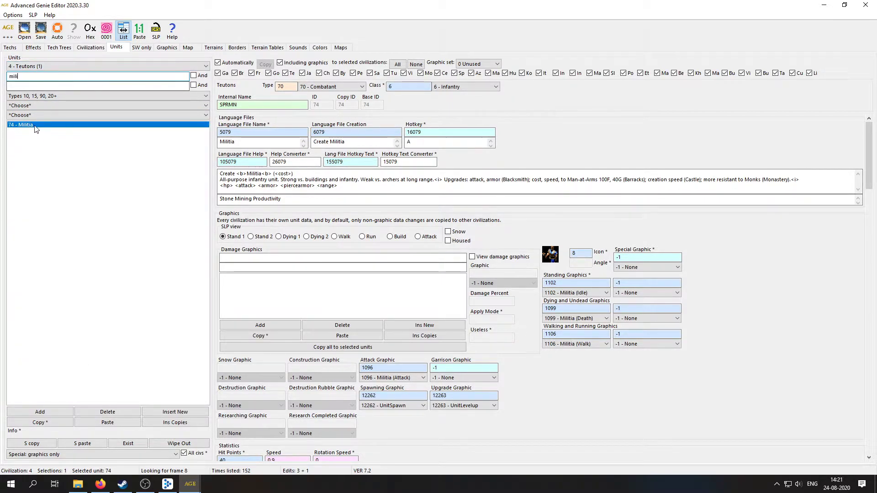
pyautogui.click(35, 127)
pyautogui.scroll(-4, 497, 185)
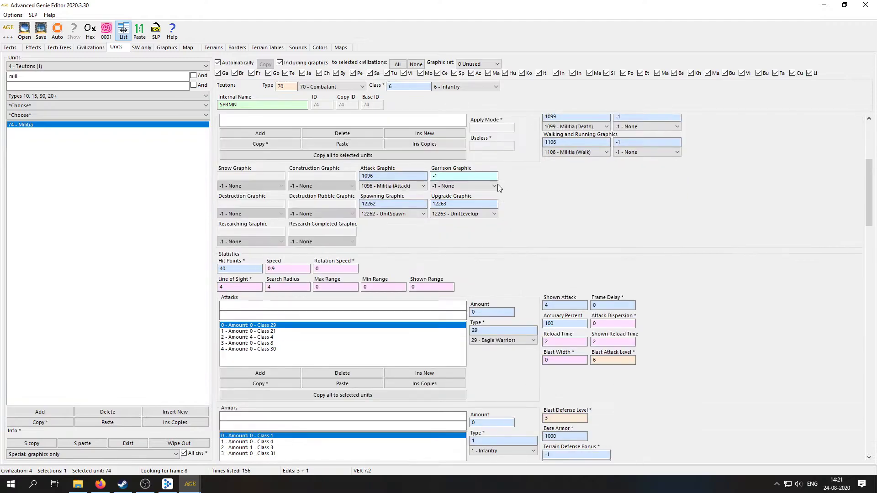
pyautogui.scroll(-15, 498, 184)
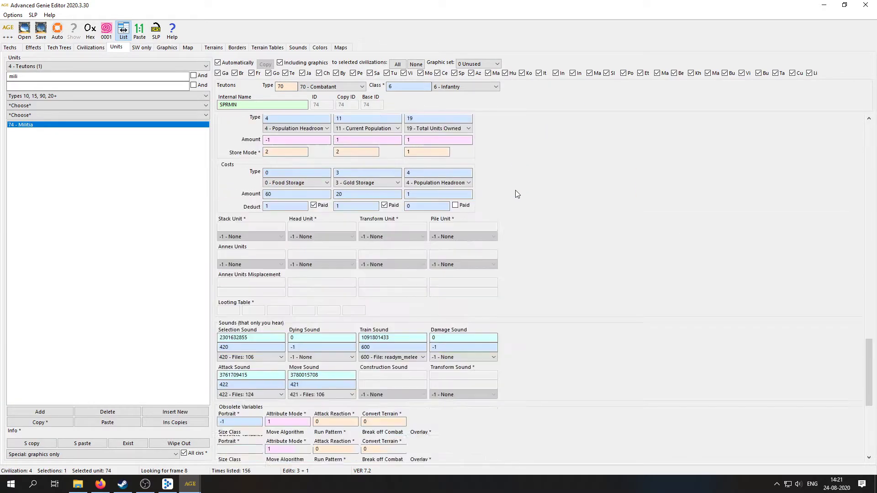
pyautogui.scroll(-4, 516, 194)
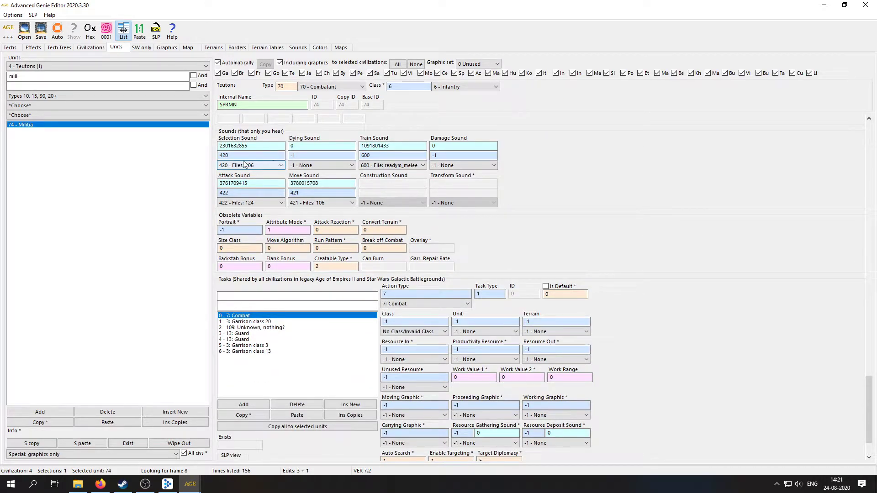
# Set the Militia's selection sound to 686, the yeah file
pyautogui.click(282, 165)
pyautogui.moveTo(292, 281); pyautogui.dragTo(288, 340)
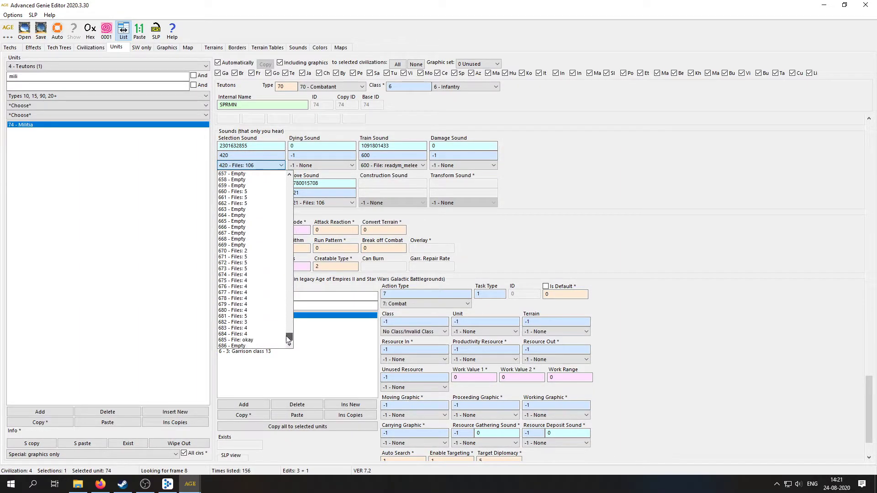
pyautogui.click(251, 347)
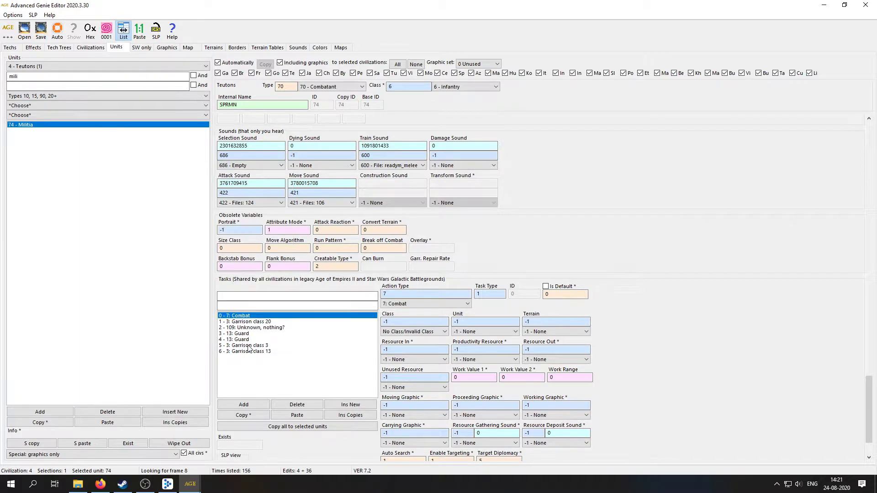
# Add and then delete the empty sound entry 687
pyautogui.click(295, 49)
pyautogui.click(72, 442)
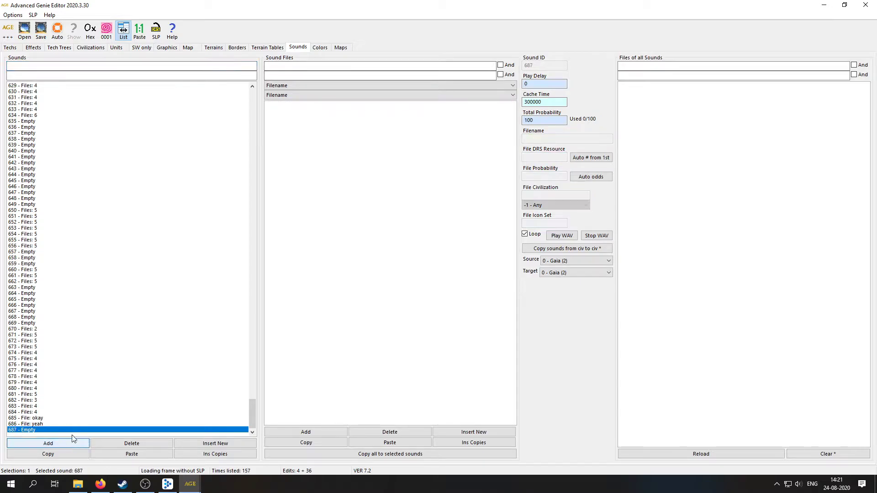
pyautogui.click(107, 440)
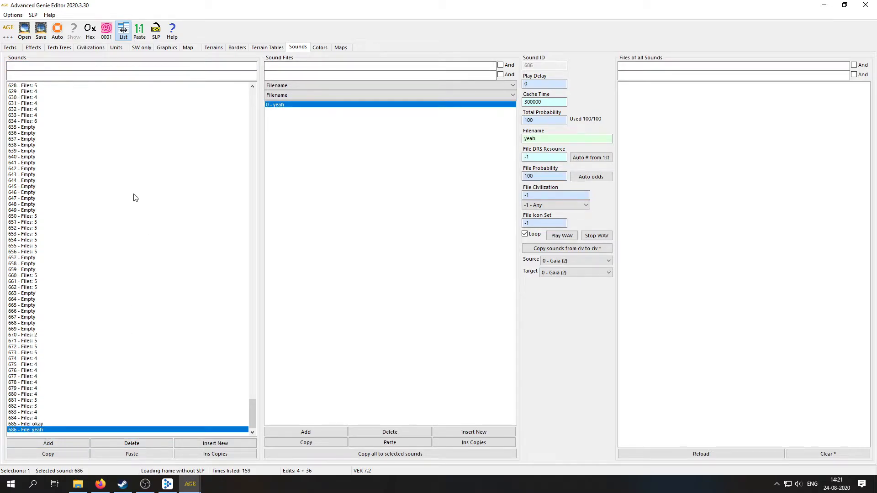
# Set the Militia's move sound to 685 - File: okay
pyautogui.click(116, 47)
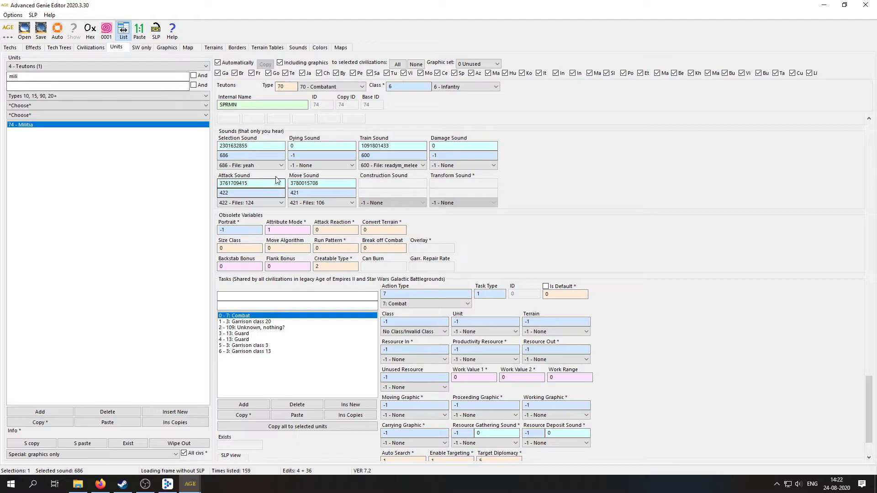
pyautogui.click(292, 193)
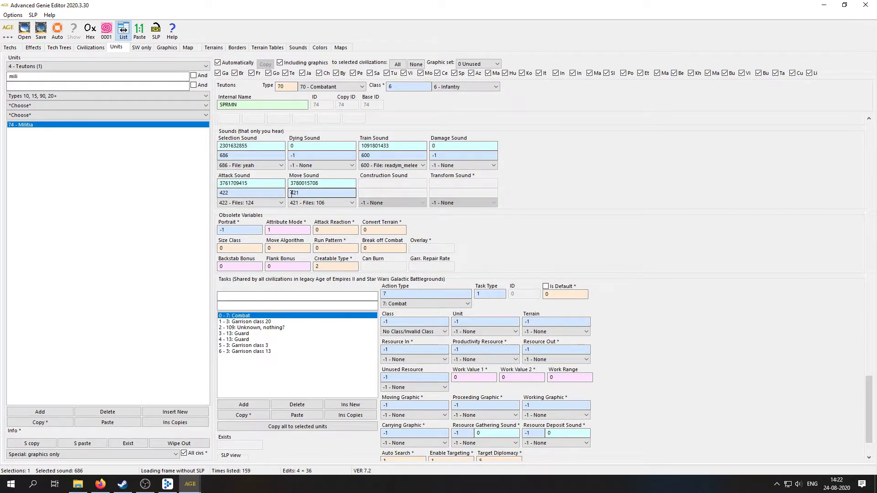
pyautogui.click(346, 204)
pyautogui.moveTo(360, 336); pyautogui.dragTo(361, 379)
pyautogui.click(333, 382)
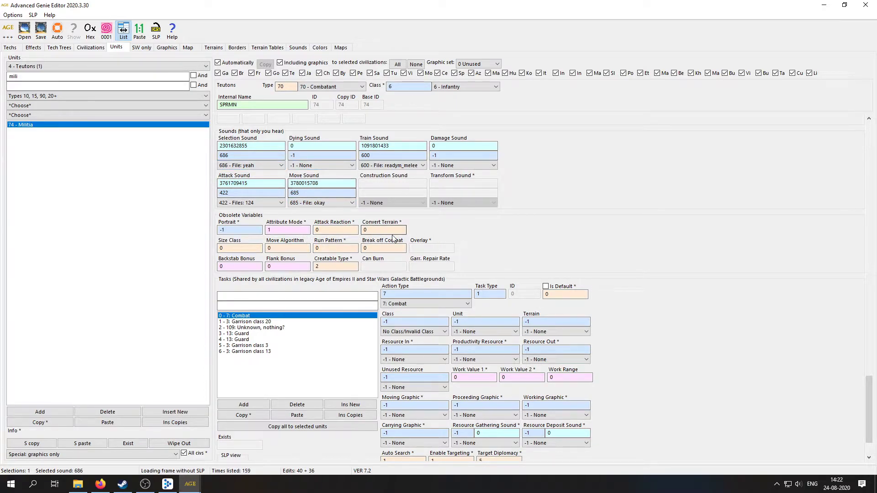
pyautogui.scroll(-3, 643, 255)
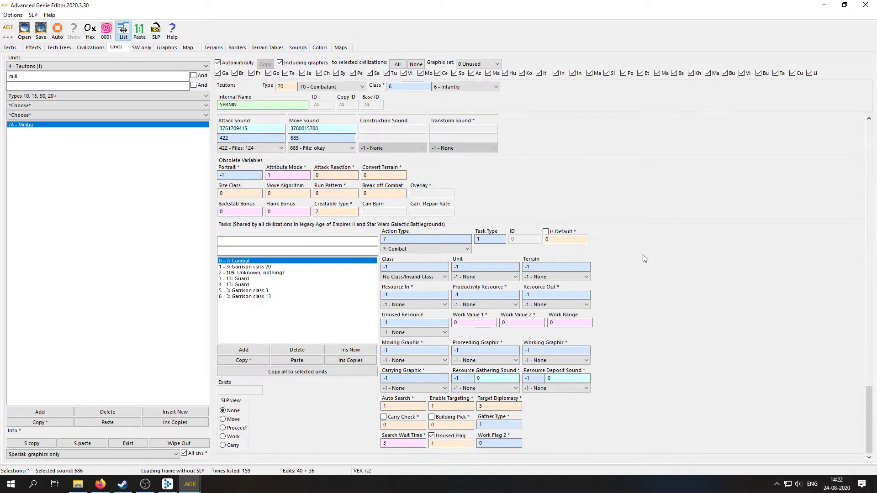
# Scroll the Sounds list up to sound 385 with its can1, can2 and can3 files
pyautogui.scroll(7, 643, 259)
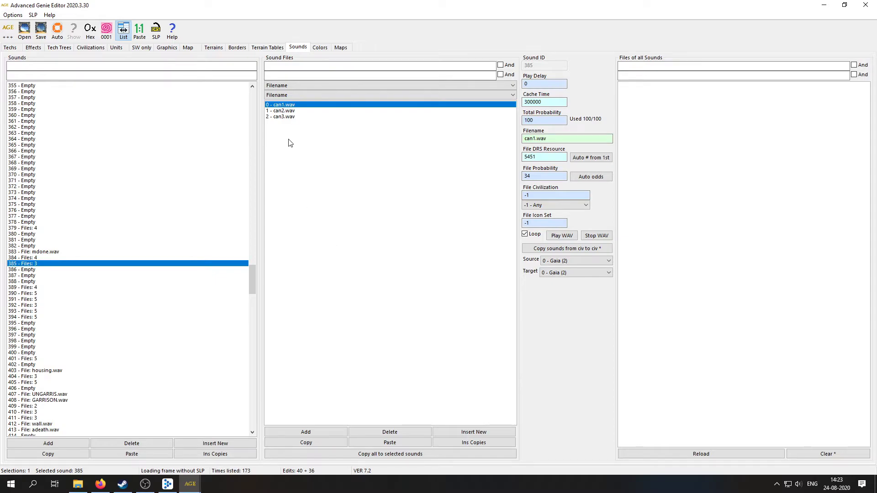
# Check the cannoneer files, then delete can1.wav, can2.wav and can3.wav from sound 385
pyautogui.click(292, 111)
pyautogui.click(295, 116)
pyautogui.click(292, 111)
pyautogui.click(293, 106)
pyautogui.click(288, 106)
pyautogui.click(399, 432)
pyautogui.click(400, 432)
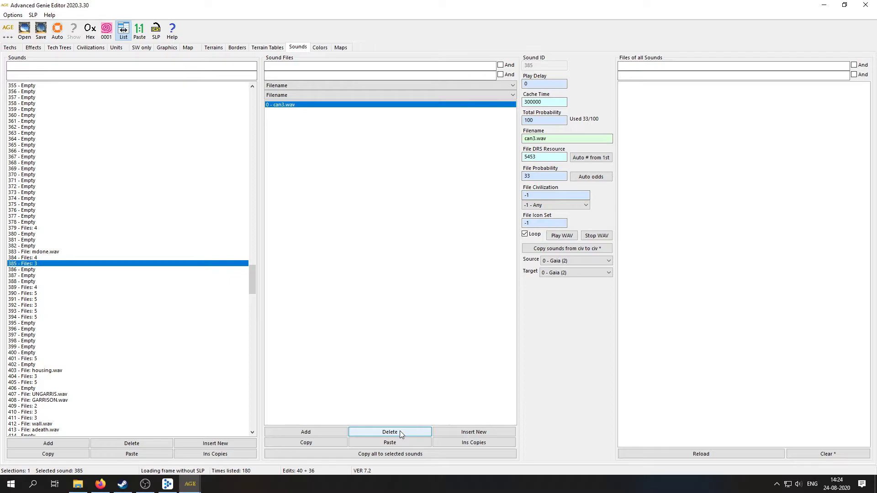
pyautogui.click(399, 432)
# Add a new sound file named 50cal and auto-set its probability to 100
pyautogui.click(338, 431)
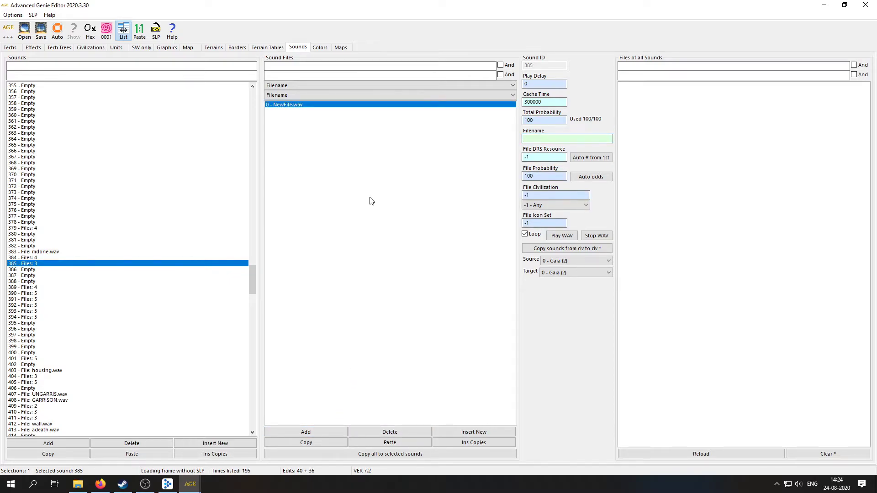
pyautogui.click(554, 138)
pyautogui.press('Return')
pyautogui.click(591, 176)
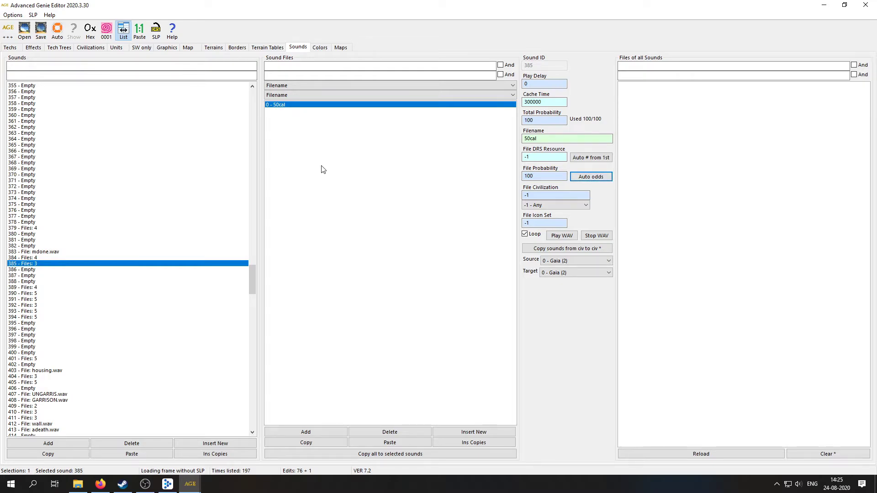
# Select sound 417 and delete its convert1.wav and convert2.wav files
pyautogui.scroll(-2, 79, 372)
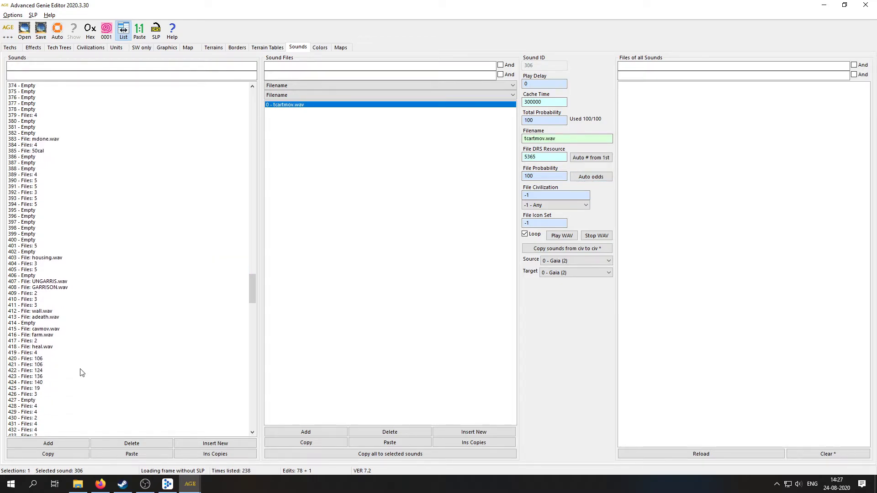
pyautogui.click(57, 341)
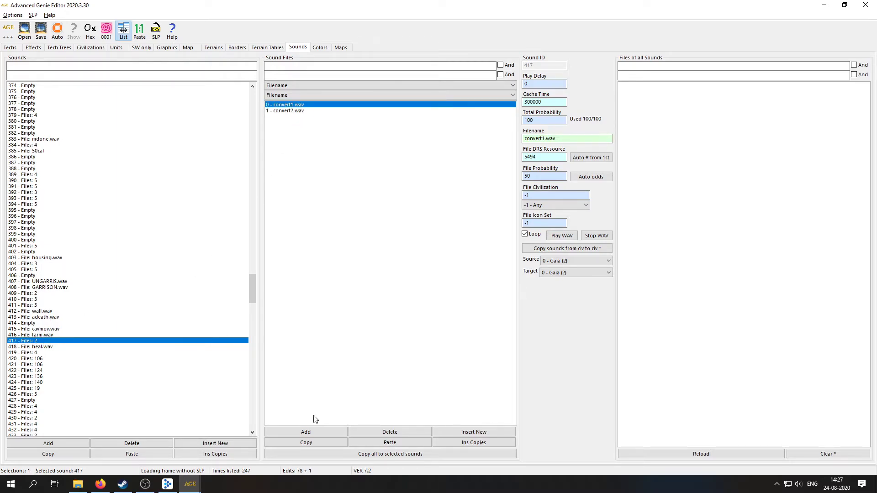
pyautogui.click(390, 431)
pyautogui.click(389, 432)
# Add a new sound file named wolololo to sound 417
pyautogui.click(305, 432)
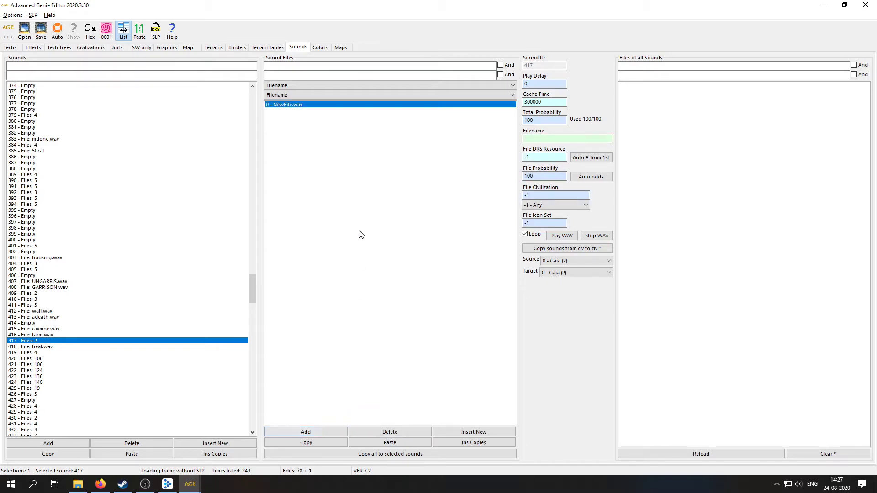
pyautogui.click(534, 138)
pyautogui.write('wp')
pyautogui.write('lololo')
pyautogui.press('Return')
# Scroll through the Sounds list and look at an empty sound slot
pyautogui.scroll(-4, 372, 260)
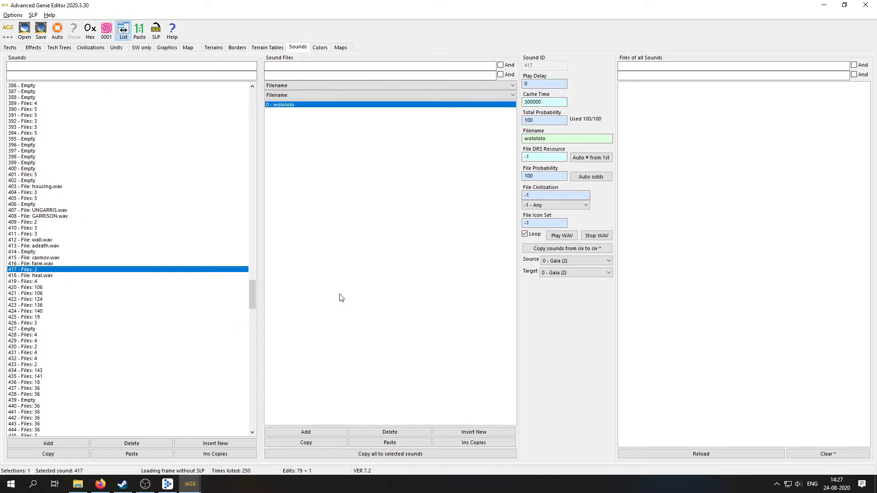
pyautogui.scroll(-7, 70, 266)
pyautogui.scroll(4, 69, 266)
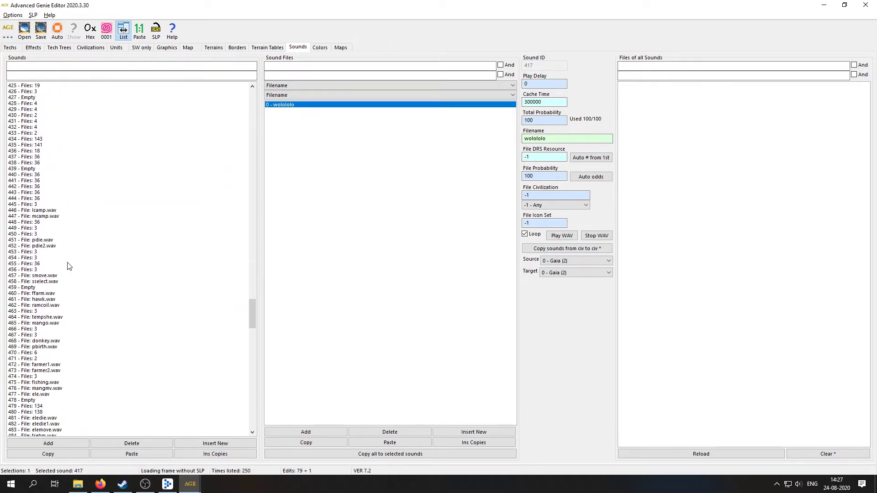
pyautogui.scroll(14, 63, 223)
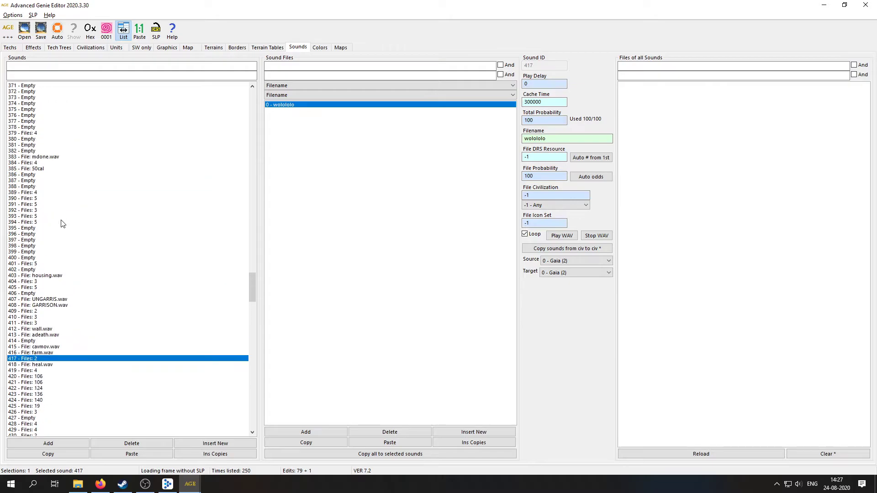
pyautogui.click(37, 201)
# Step through the nearby Sounds entries with the arrow keys toward sound 404's wolff1–wolff3 files
pyautogui.scroll(1, 50, 215)
pyautogui.click(51, 180)
pyautogui.click(58, 133)
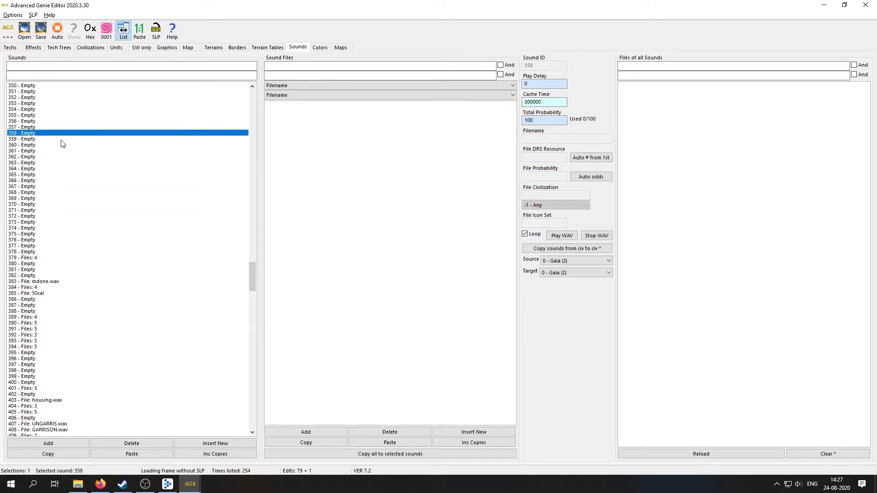
pyautogui.click(69, 216)
pyautogui.press('Down')
pyautogui.press('Down')
pyautogui.press('Down')
pyautogui.press('Down')
pyautogui.press('Down')
pyautogui.press('Down')
pyautogui.press('Down')
pyautogui.press('Down')
pyautogui.press('Down')
pyautogui.press('Down')
pyautogui.press('Down')
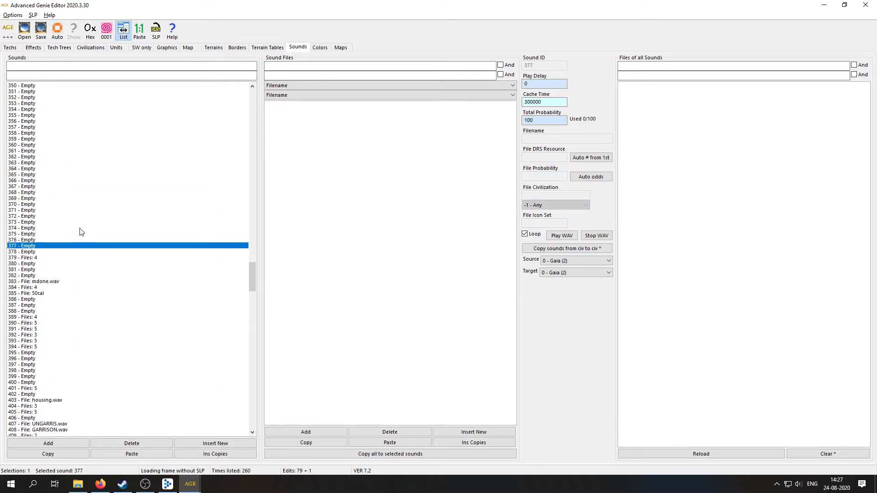
pyautogui.press('Down')
pyautogui.press('Down')
pyautogui.press('Up')
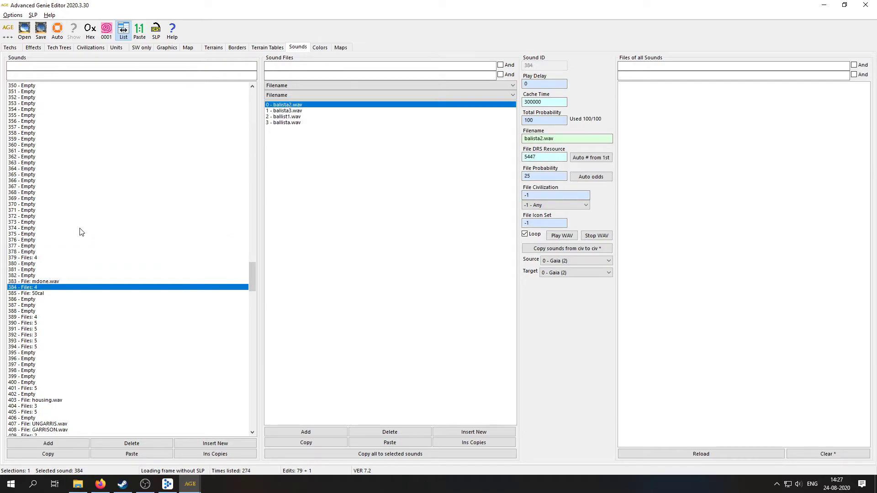
pyautogui.press('Down')
pyautogui.press('Down')
pyautogui.press('Down')
pyautogui.press('Down')
pyautogui.press('Down')
pyautogui.press('Down')
pyautogui.press('Down')
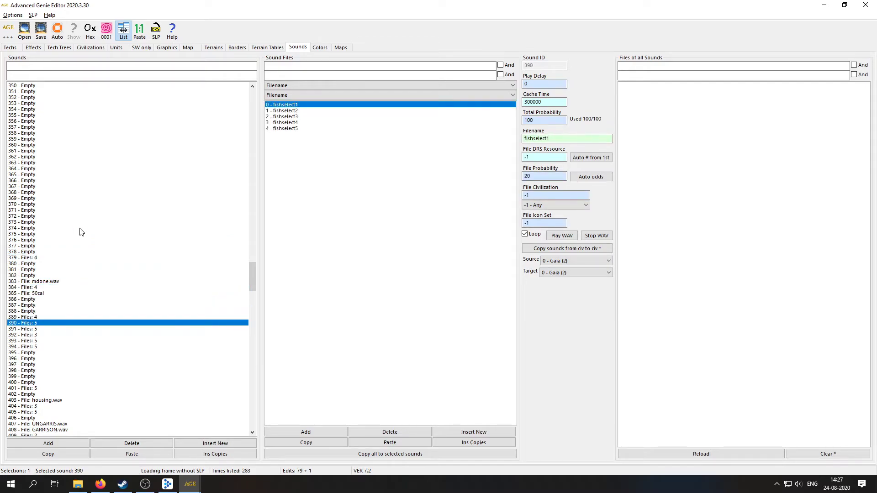
pyautogui.press('Down')
pyautogui.press('Down')
pyautogui.press('Down')
pyautogui.press('Down')
pyautogui.press('Down')
pyautogui.press('Down')
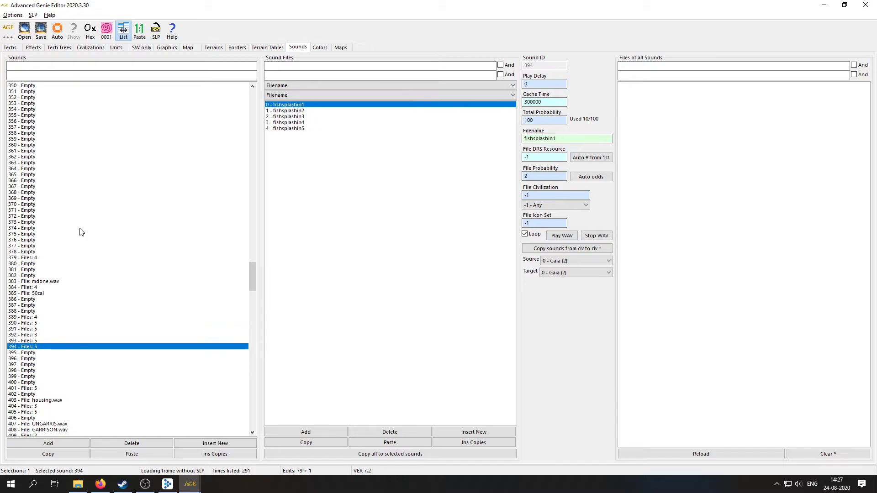
pyautogui.press('Down')
pyautogui.press('Down')
pyautogui.press('Down')
pyautogui.press('Down')
pyautogui.press('Down')
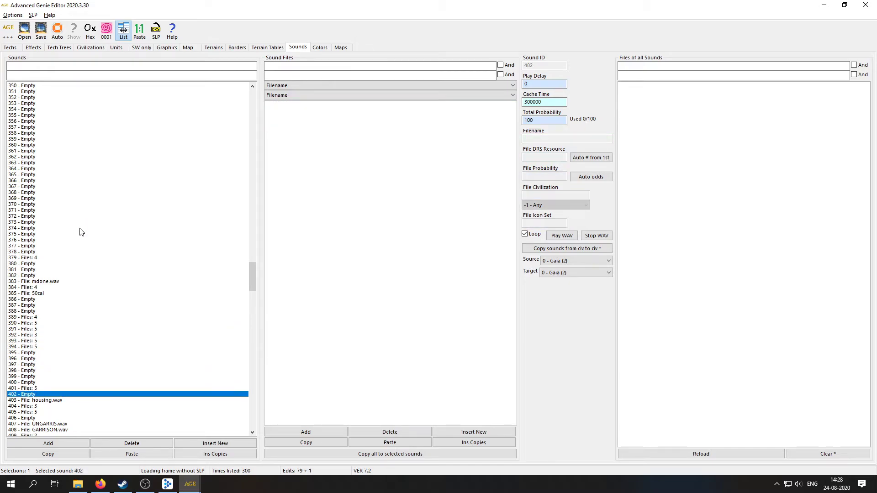
pyautogui.press('Down')
pyautogui.press('Down')
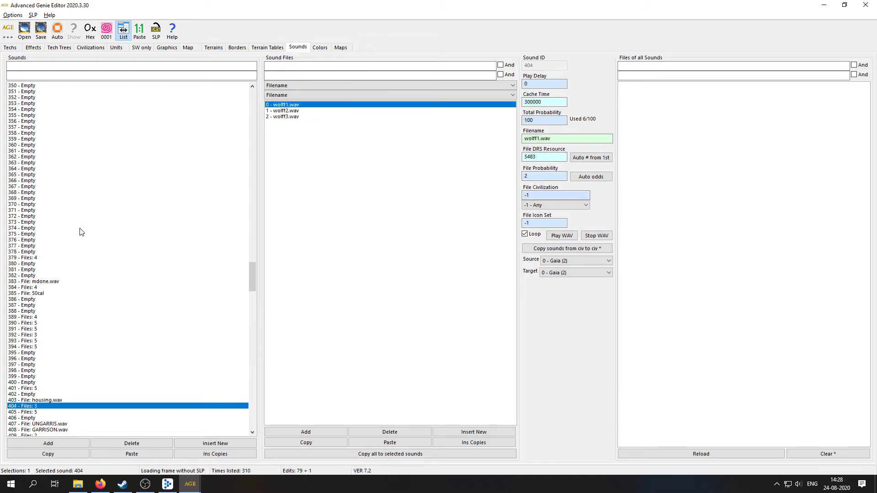
# Switch to the AoE 2 DE Audio Spreadsheet in Firefox, showing sound 385's Cannoneer files
pyautogui.click(101, 483)
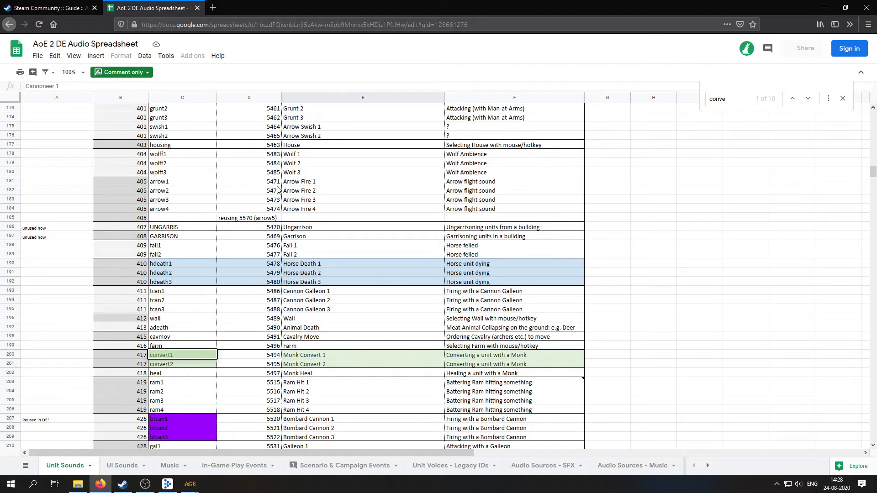
pyautogui.scroll(-6, 277, 190)
pyautogui.scroll(10, 344, 207)
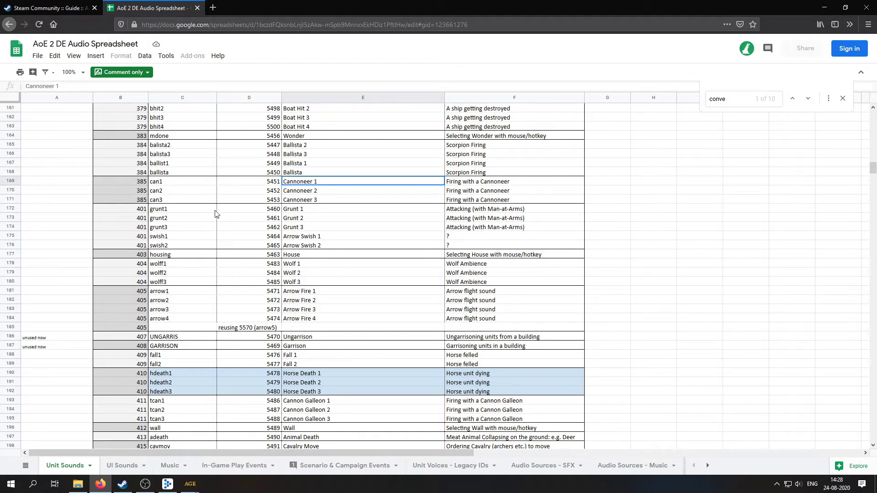
pyautogui.click(43, 4)
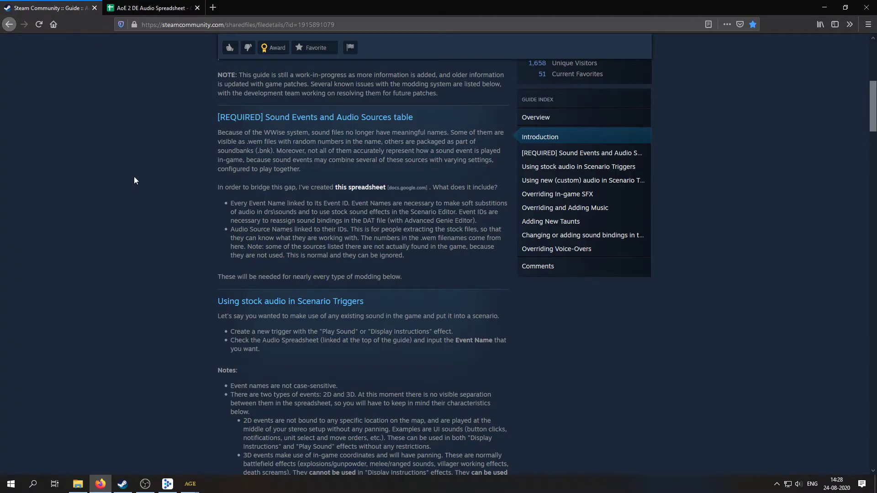
pyautogui.scroll(7, 137, 196)
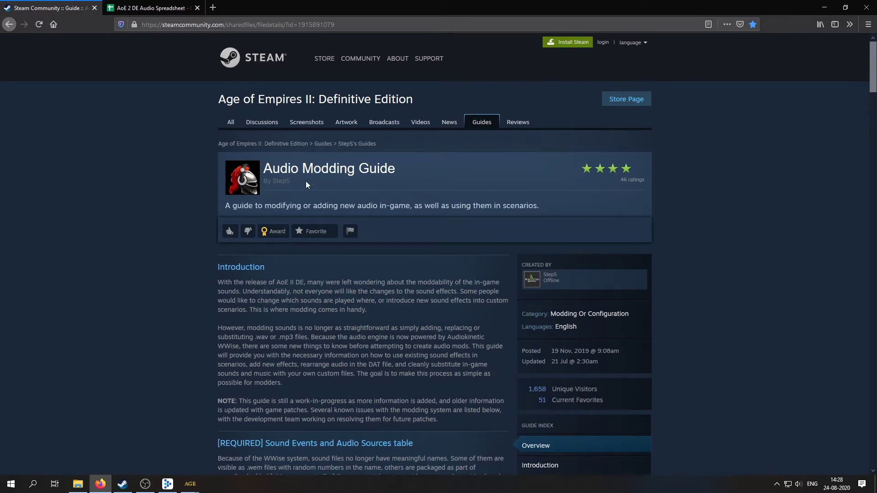
pyautogui.scroll(-20, 120, 226)
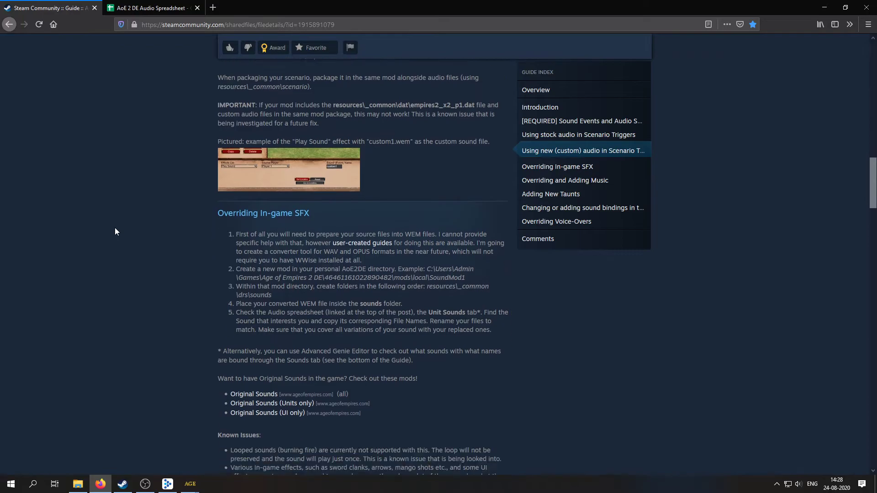
pyautogui.scroll(-5, 114, 228)
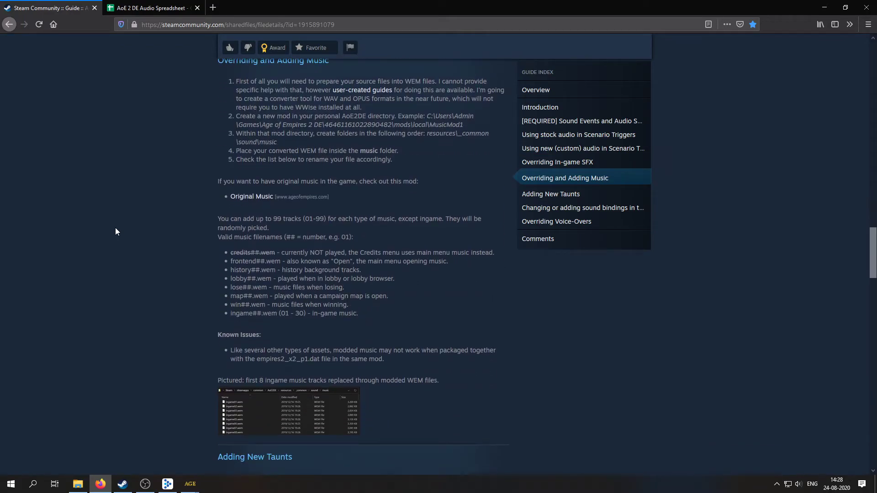
pyautogui.press('Home')
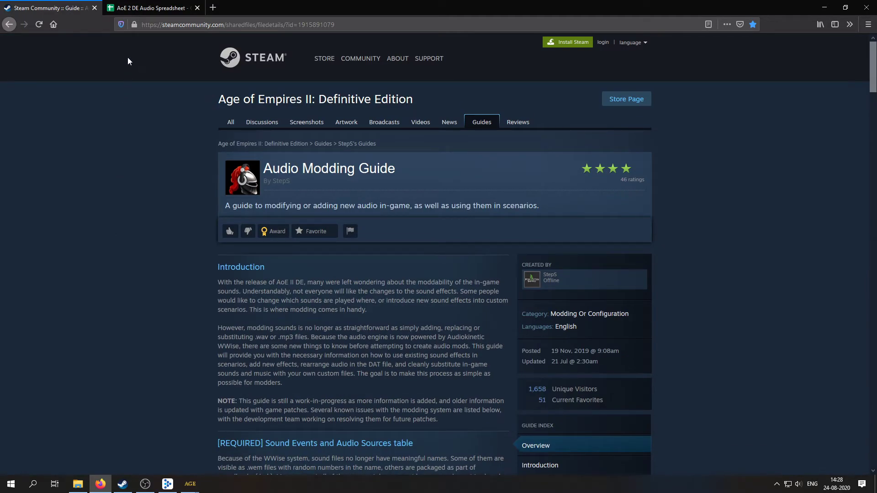
pyautogui.click(140, 10)
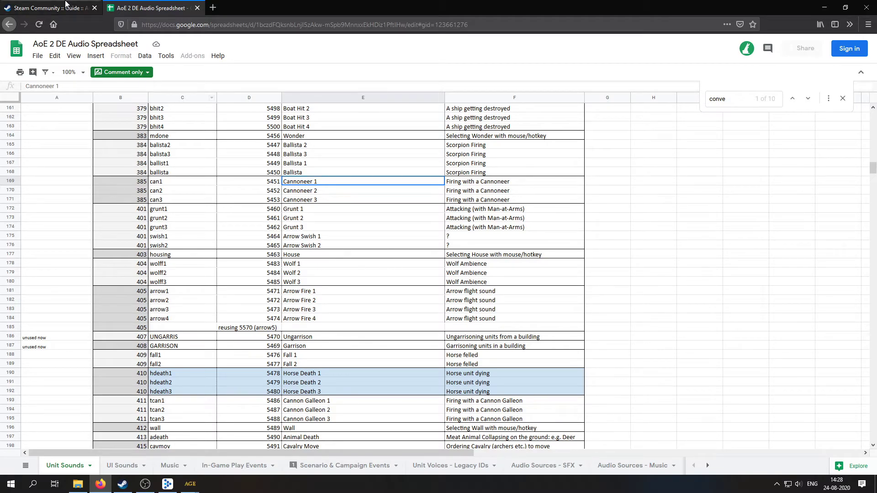
# Switch from the Sheets tab back to Advanced Genie Editor's sound list
pyautogui.click(66, 7)
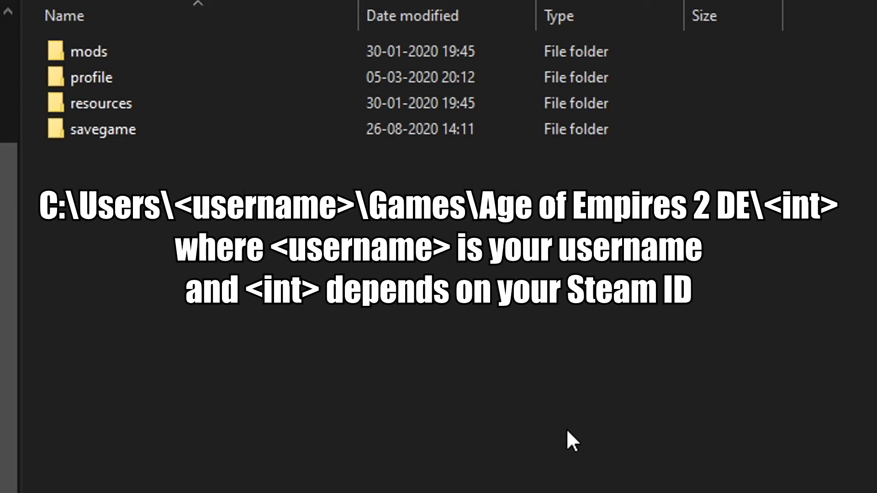
# Navigate into mods\local\SoundModUnitsTutorial\resources\_common in File Explorer
pyautogui.click(101, 52)
pyautogui.doubleClick(104, 49)
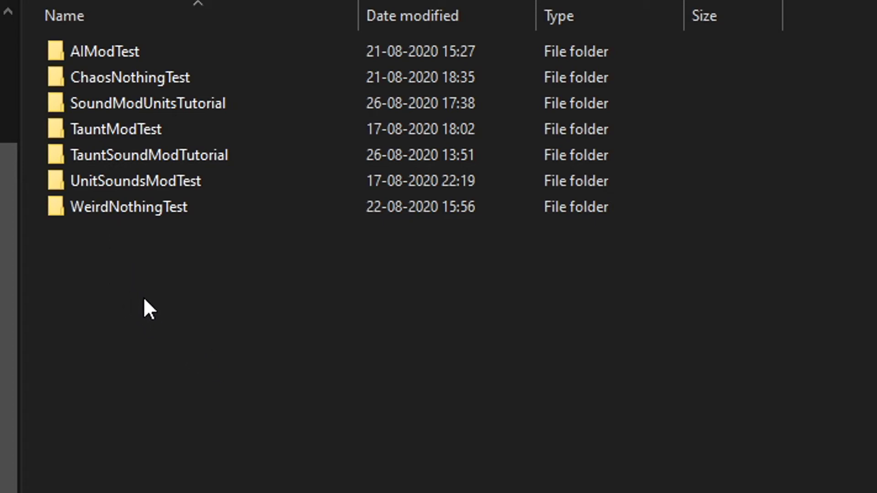
pyautogui.moveTo(181, 115)
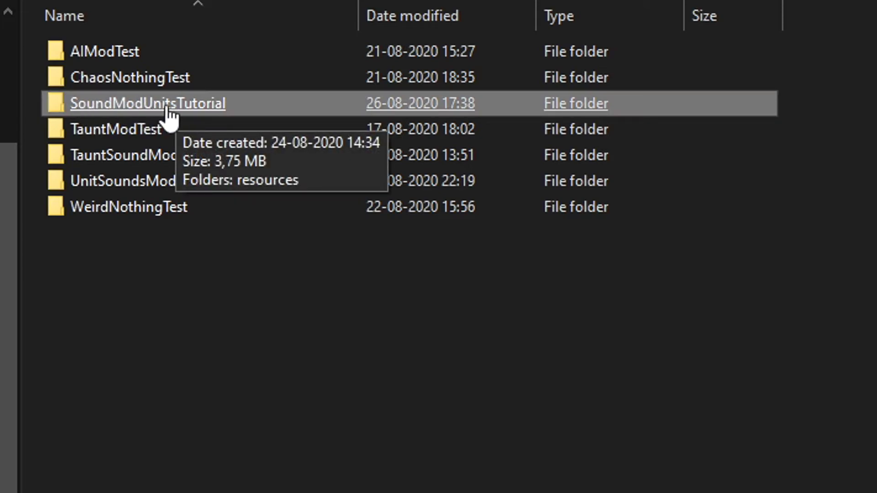
pyautogui.doubleClick(169, 112)
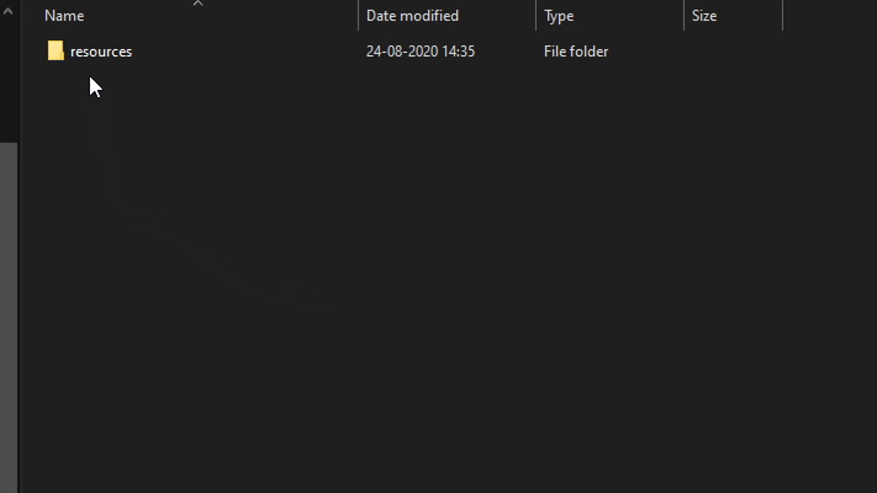
pyautogui.click(102, 55)
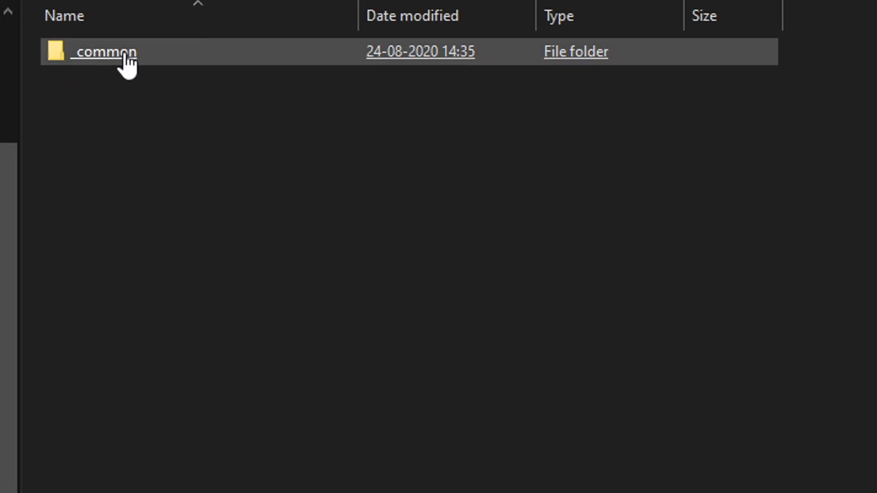
pyautogui.click(121, 55)
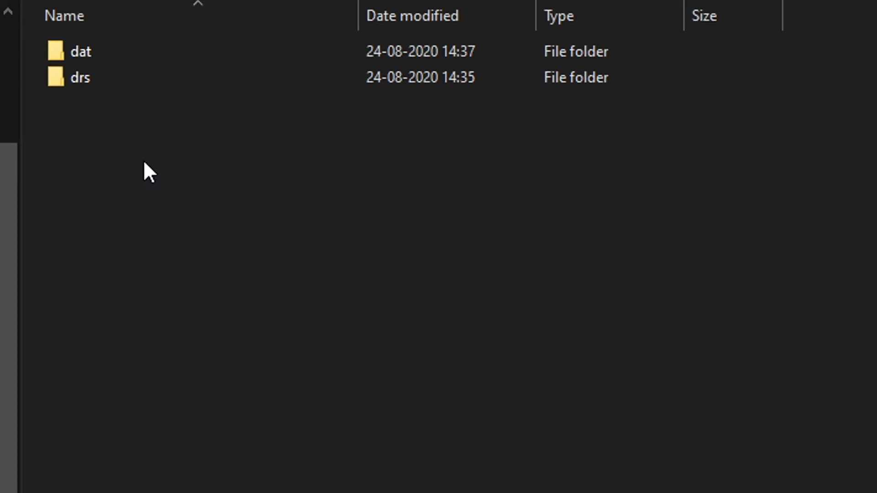
# Check empires2_x2_p1.dat in the dat folder, then view the .wem files in drs\sounds
pyautogui.click(105, 56)
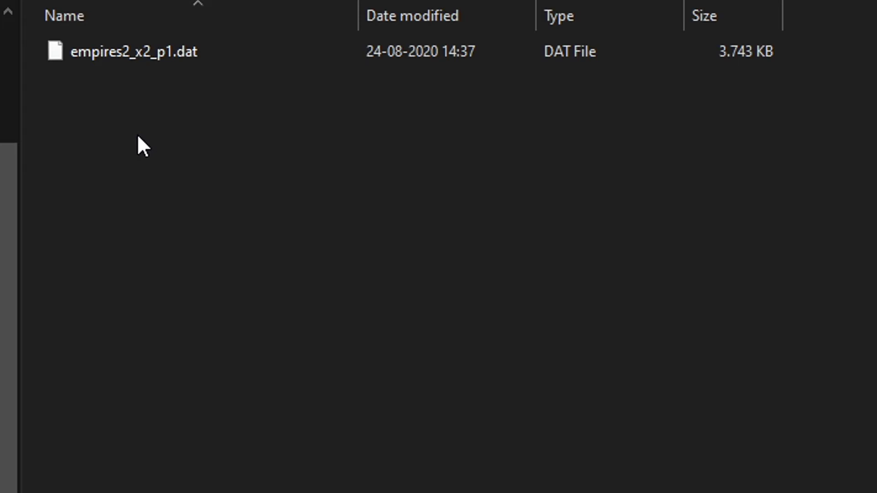
pyautogui.hotkey('alt', 'Up')
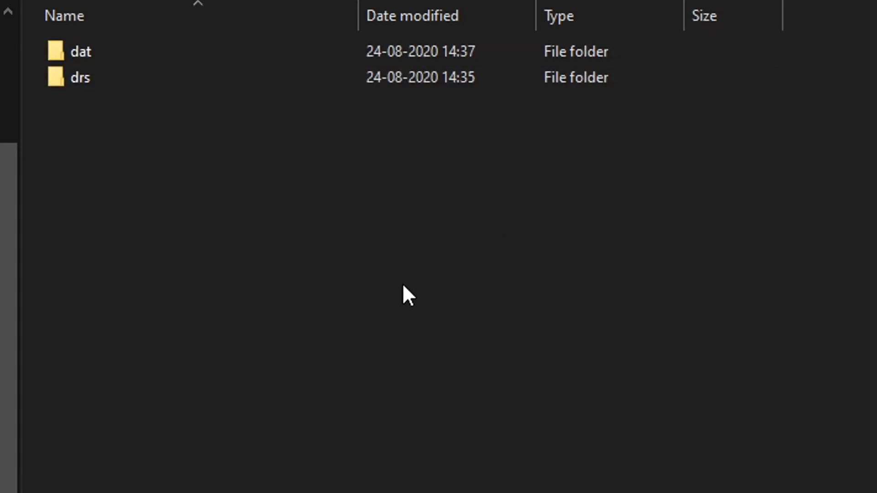
pyautogui.click(84, 80)
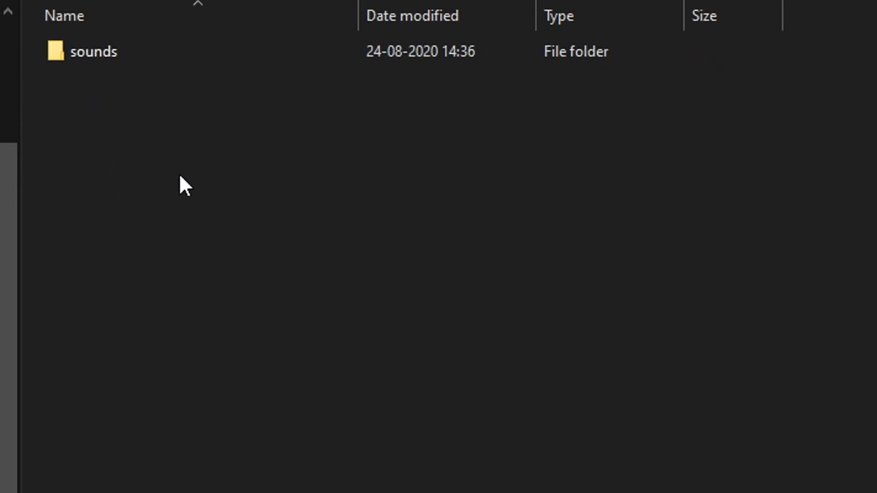
pyautogui.click(97, 54)
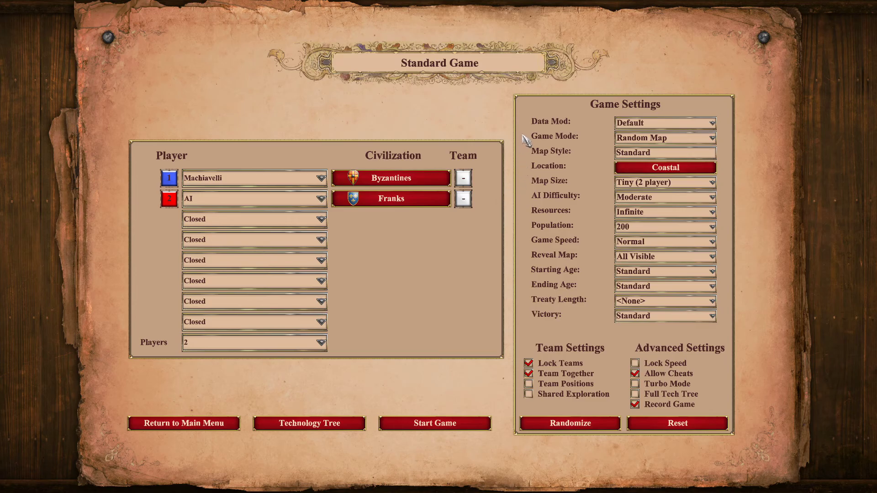
# Choose SoundModUnitsTutorial from the Data Mod dropdown
pyautogui.click(704, 126)
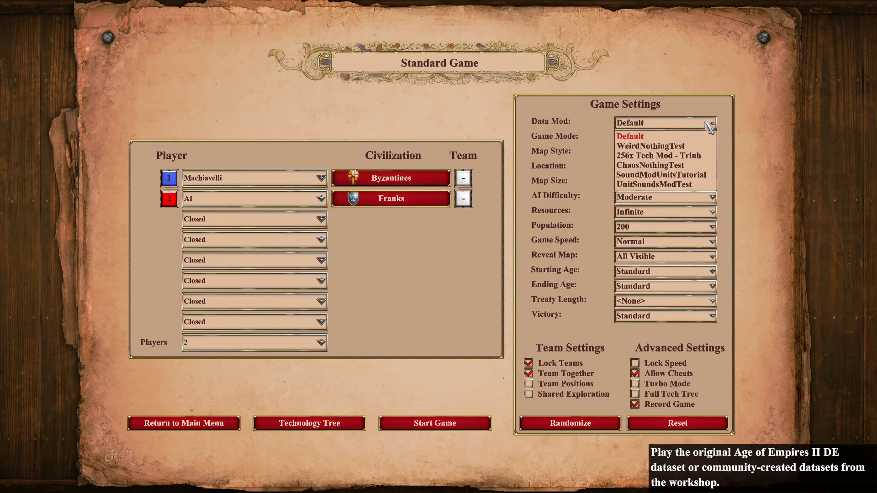
pyautogui.click(652, 175)
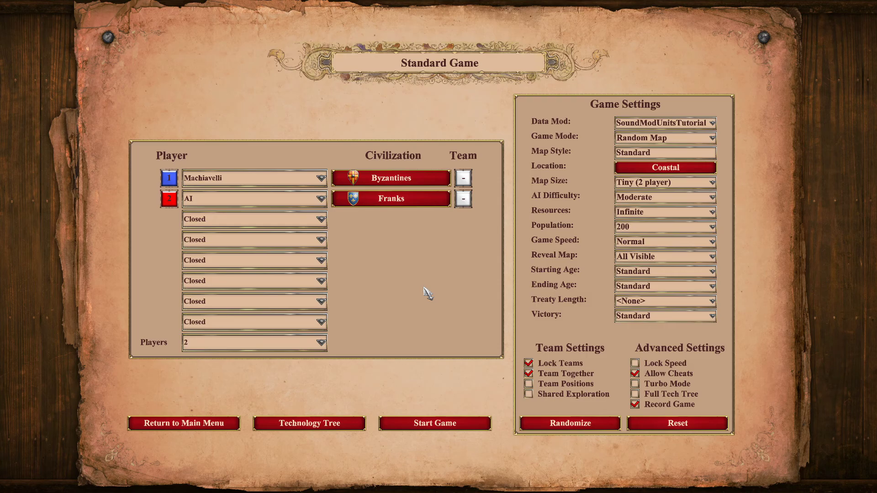
# Start the match and have two villagers place a barracks foundation on the grass
pyautogui.click(443, 424)
pyautogui.moveTo(364, 265); pyautogui.dragTo(249, 320)
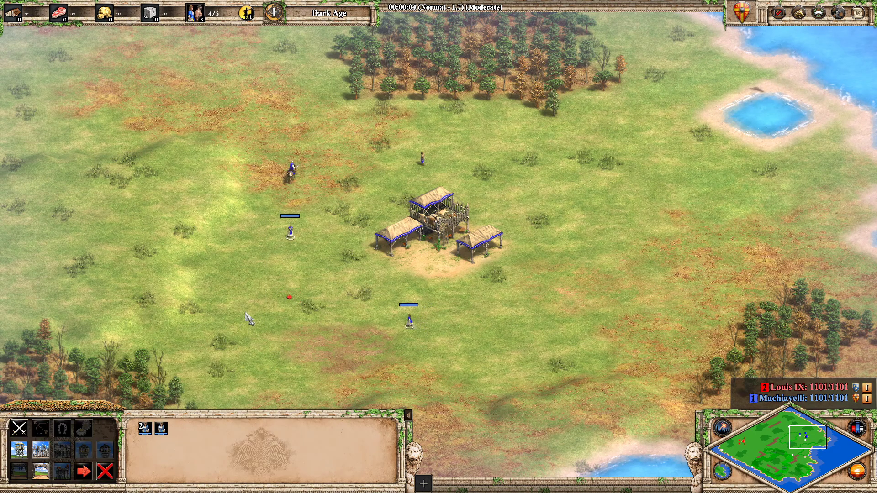
pyautogui.press('q')
pyautogui.click(257, 290)
pyautogui.click(422, 160)
pyautogui.rightClick(275, 274)
# Enter the aegis cheat, then train a Militia at the Barracks and move it across the field
pyautogui.press('Return')
pyautogui.write('a')
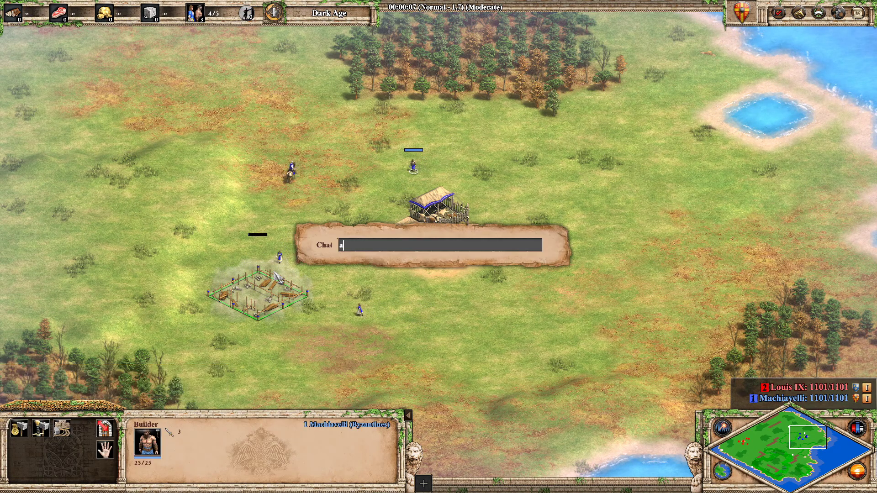
pyautogui.write('egis')
pyautogui.press('Return')
pyautogui.click(275, 274)
pyautogui.rightClick(319, 361)
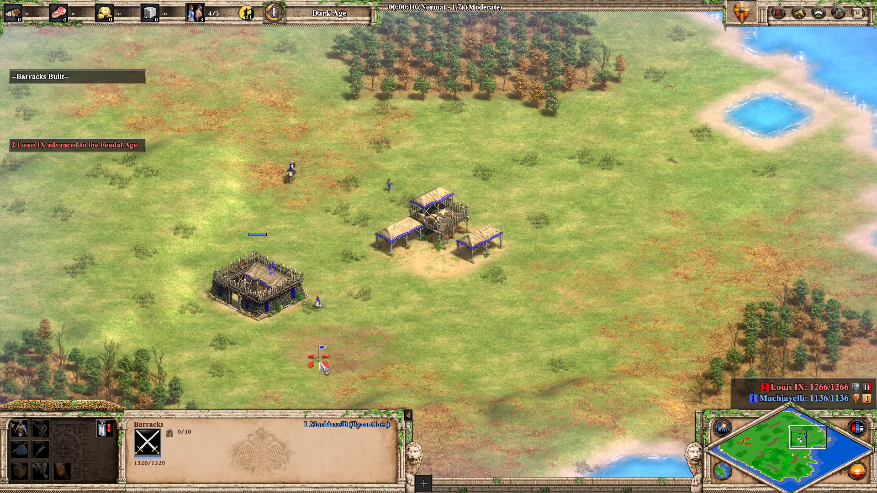
pyautogui.press('q')
pyautogui.click(276, 348)
pyautogui.rightClick(431, 354)
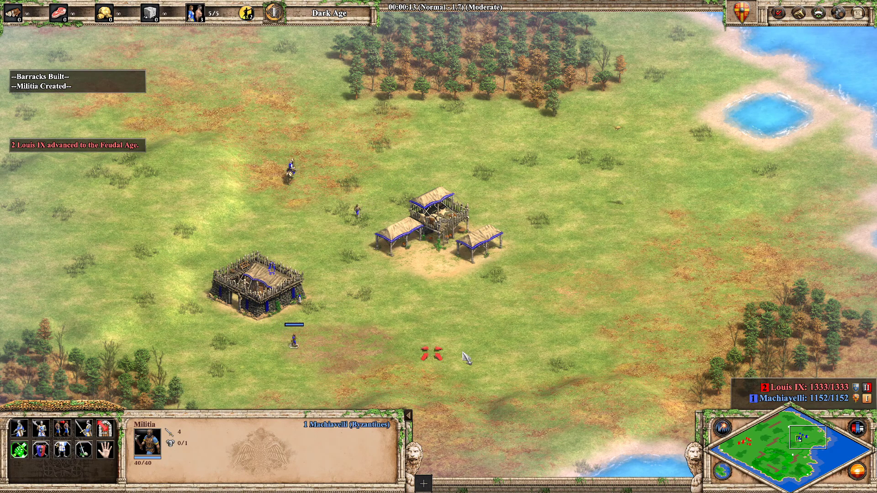